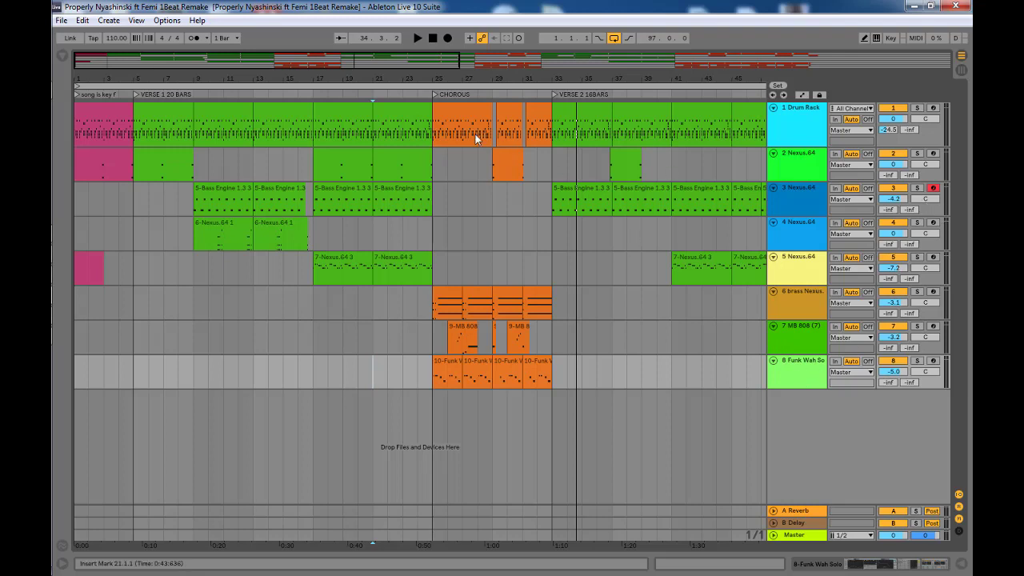
Step: Examine the full arrangement's sections from the intro through the verses to the final 16-bar chorus
left_click_drag(325, 79, 325, 44)
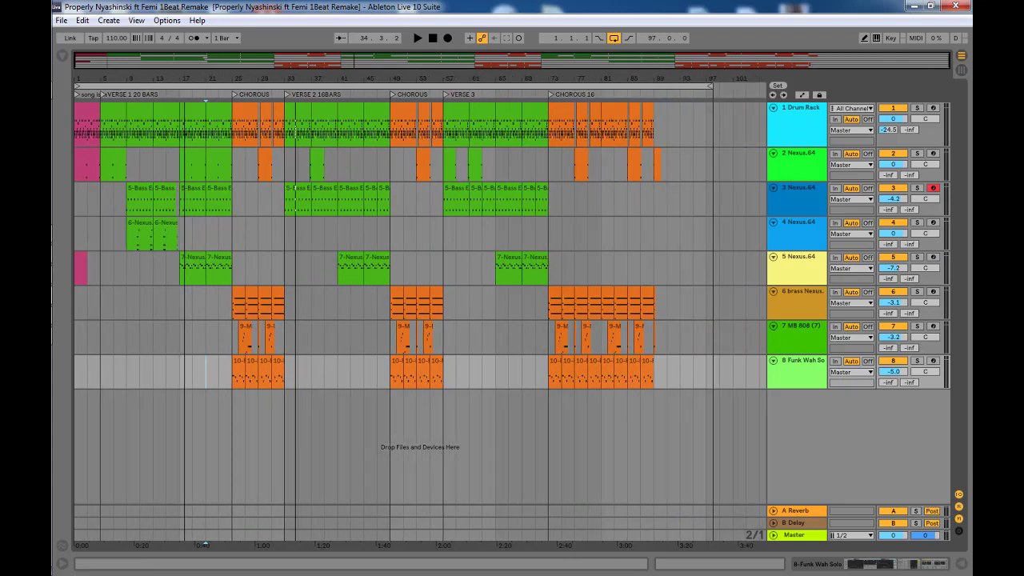
left_click(87, 112)
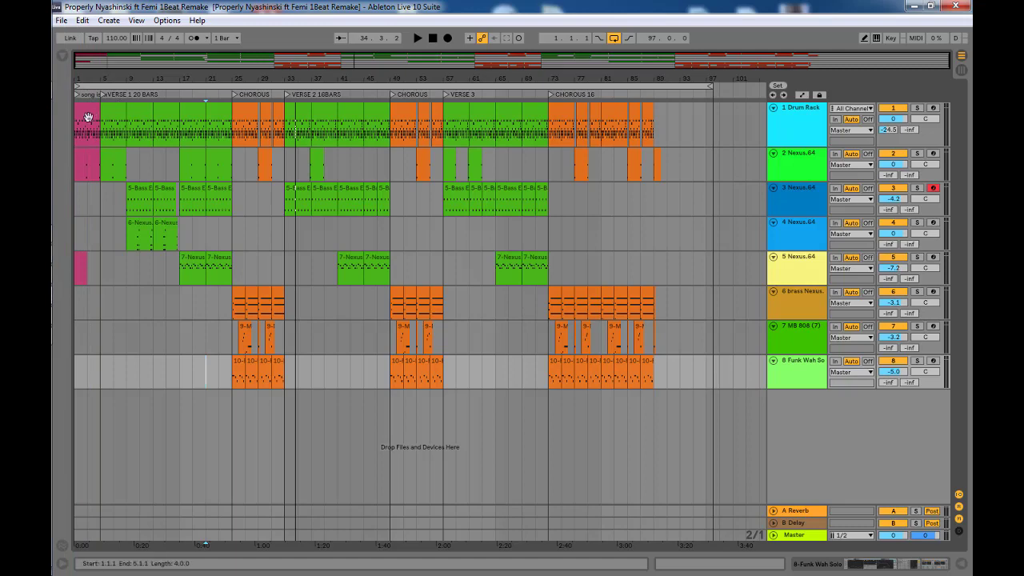
left_click(134, 112)
left_click_drag(254, 79, 245, 115)
left_click(244, 107)
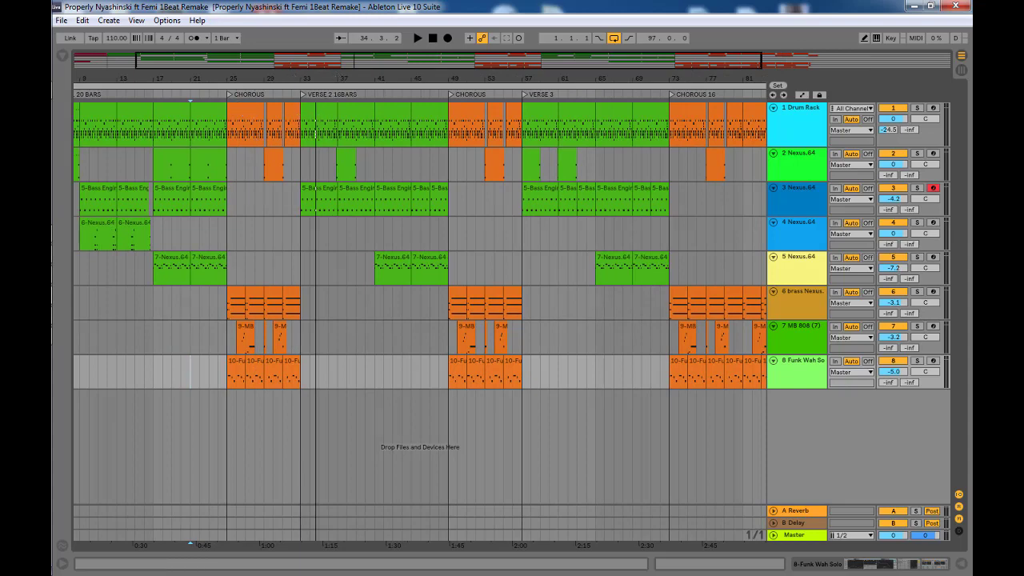
left_click_drag(313, 78, 313, 58)
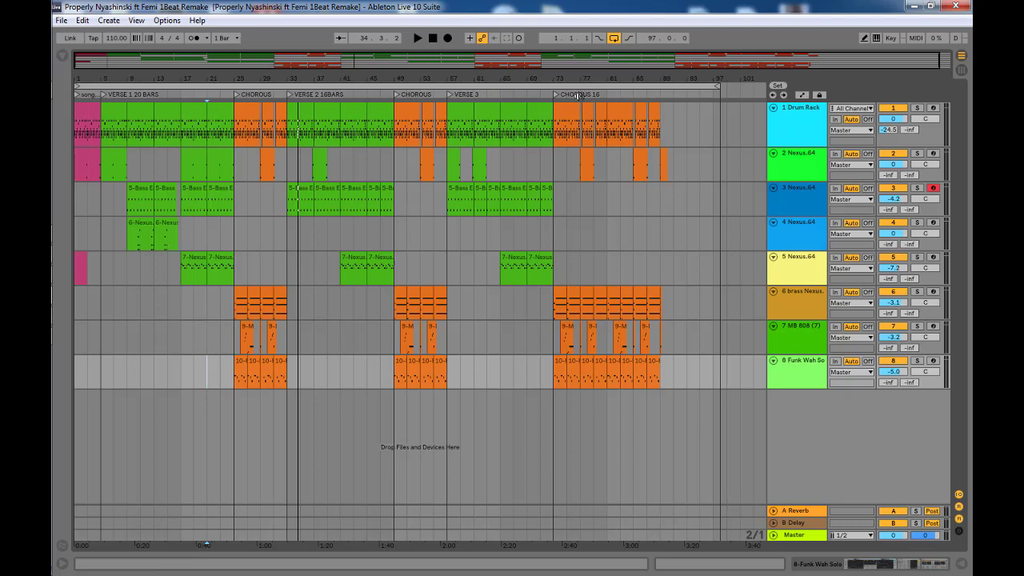
mouse_move(354, 78)
left_mouse_down()
mouse_move(362, 108)
mouse_move(349, 78)
left_mouse_up()
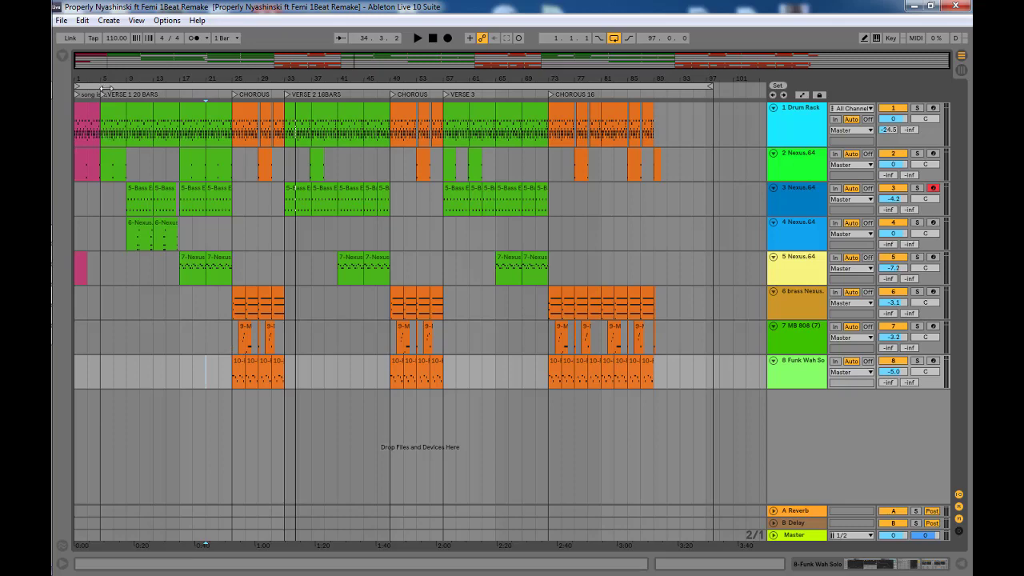
mouse_move(108, 80)
left_mouse_down()
mouse_move(108, 100)
mouse_move(128, 107)
mouse_move(120, 99)
left_mouse_up()
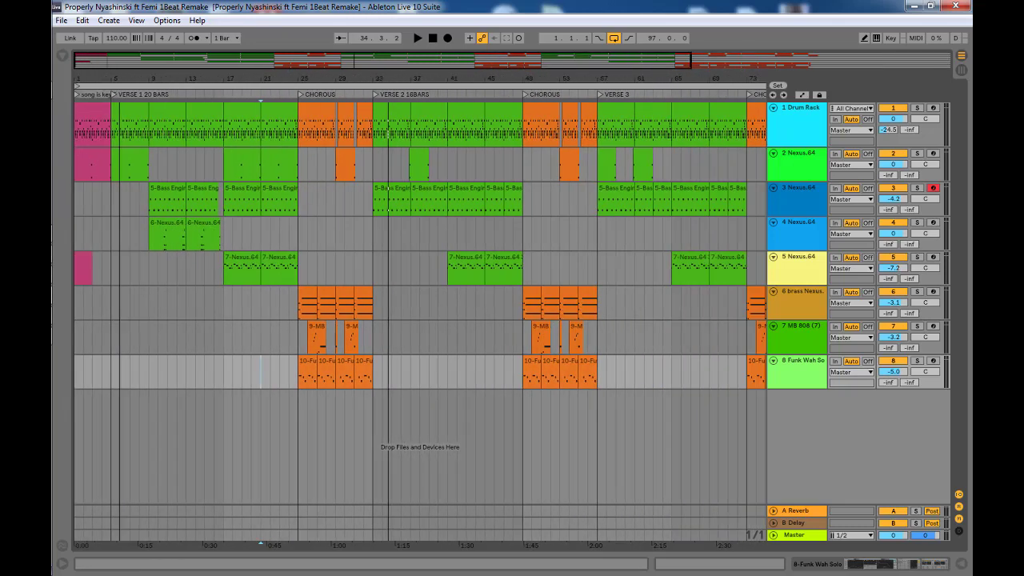
Step: Solo the Drum Rack track and play its intro clip from the start in the note editor
left_click(917, 108)
left_click_drag(304, 80, 304, 64)
left_click(85, 116)
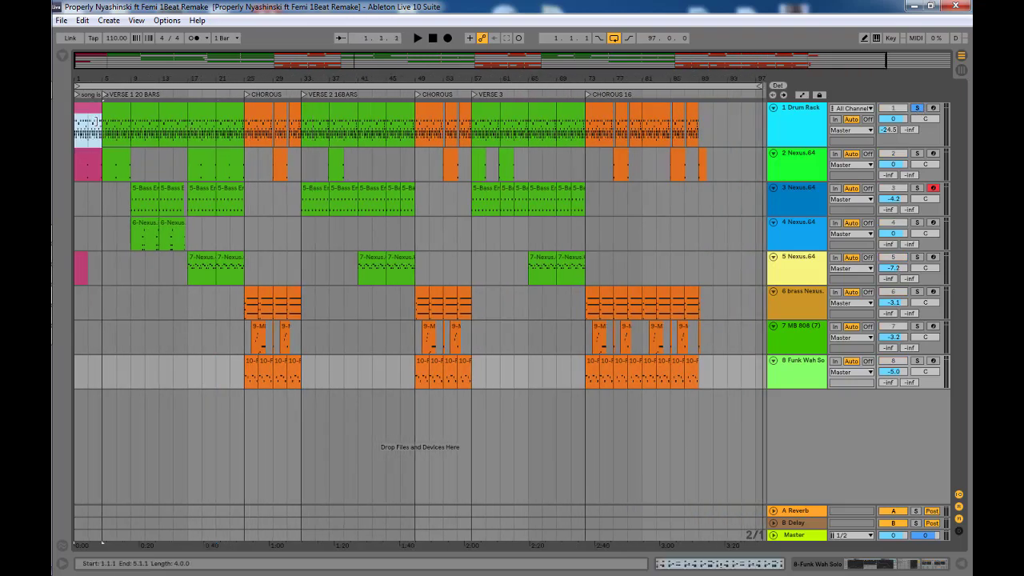
double_click(96, 124)
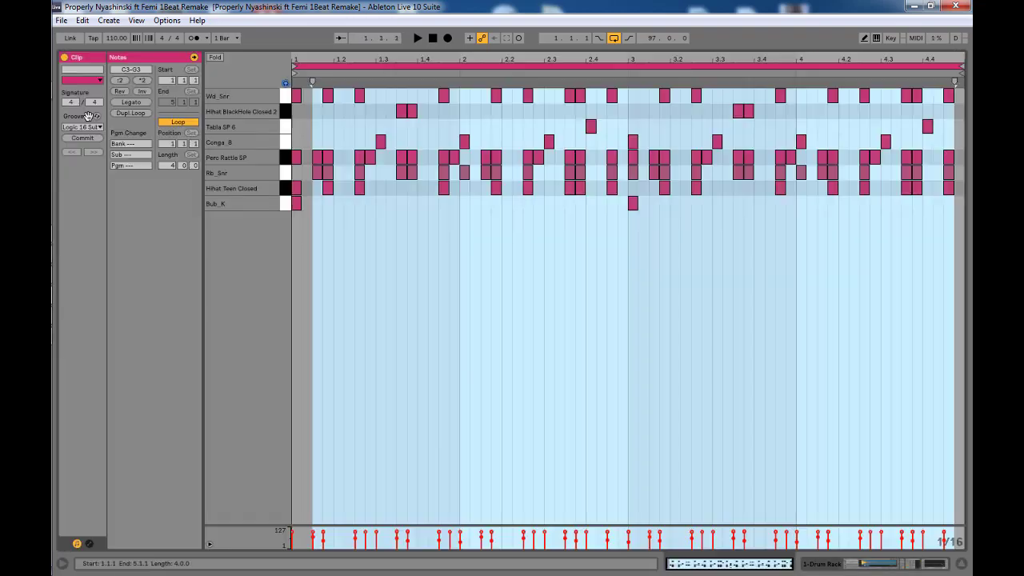
left_click(292, 239)
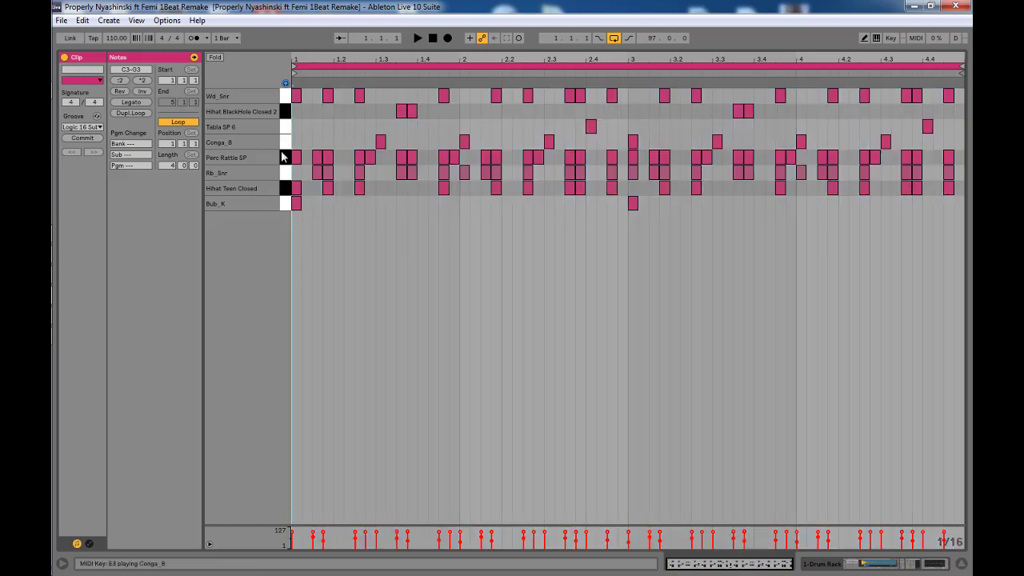
key("space")
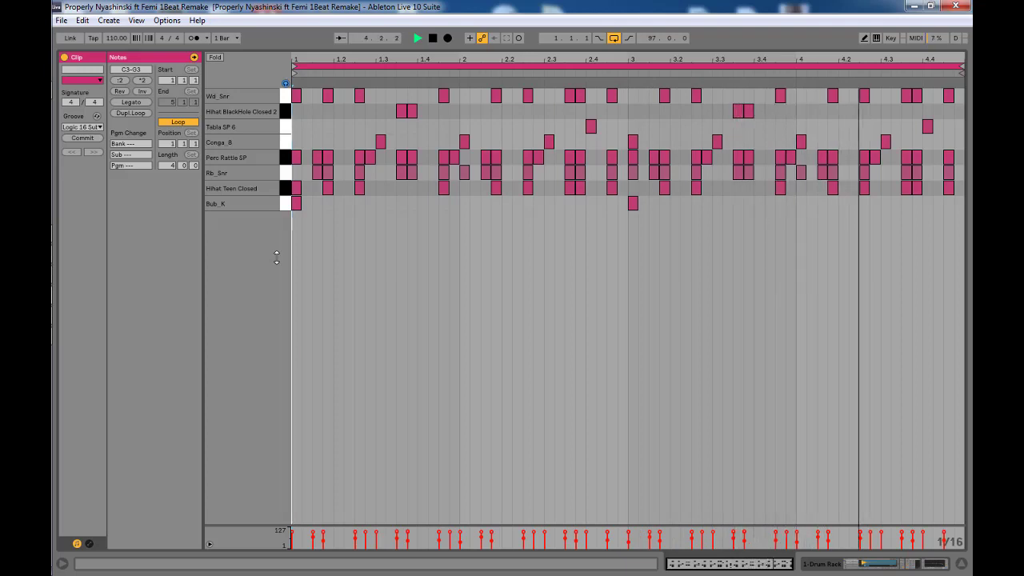
key("space")
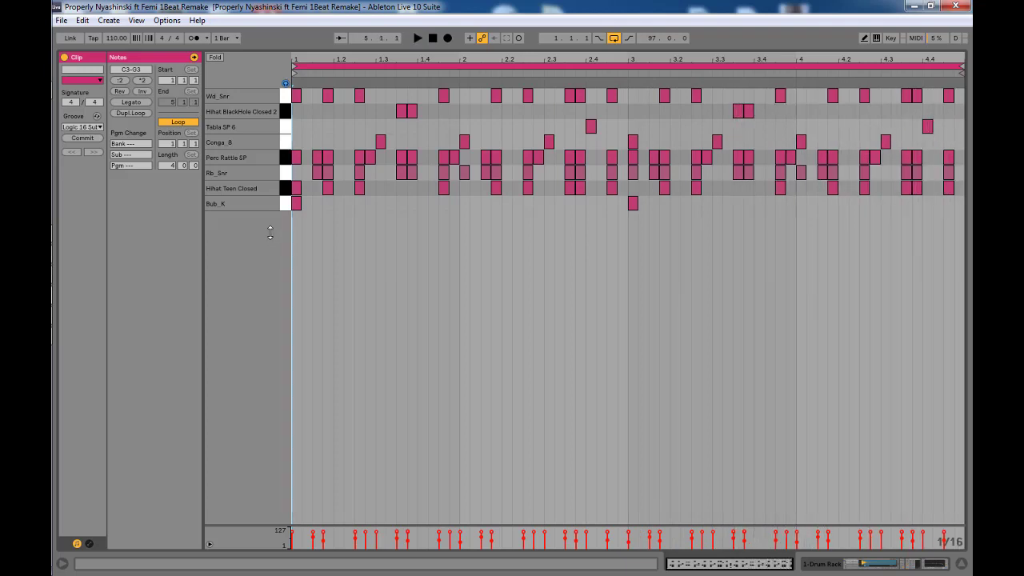
Step: Audition the Bub_K and Hihat Teen Closed sounds in the drum clip
left_click(314, 157)
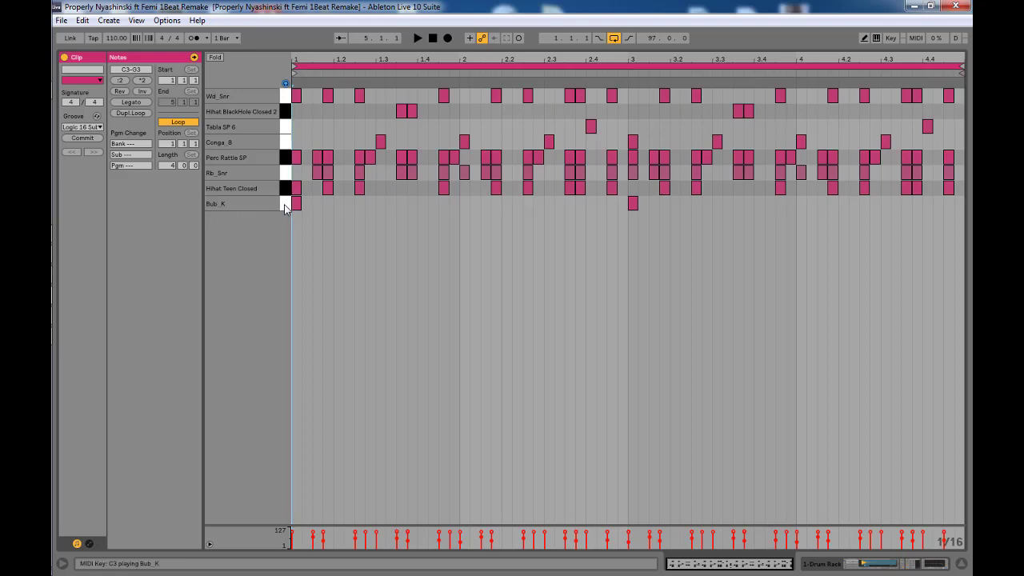
left_click(286, 206)
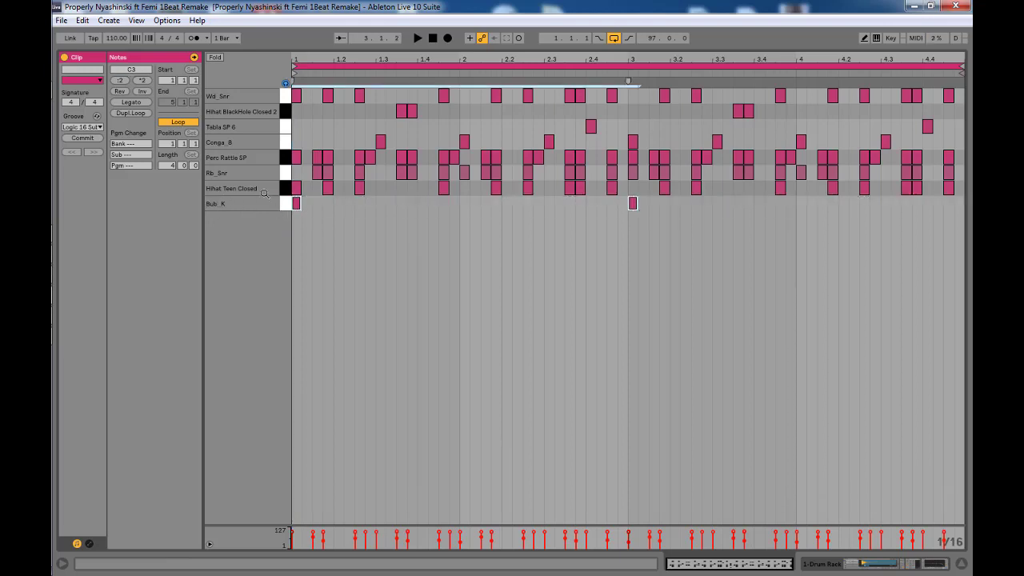
left_click(283, 189)
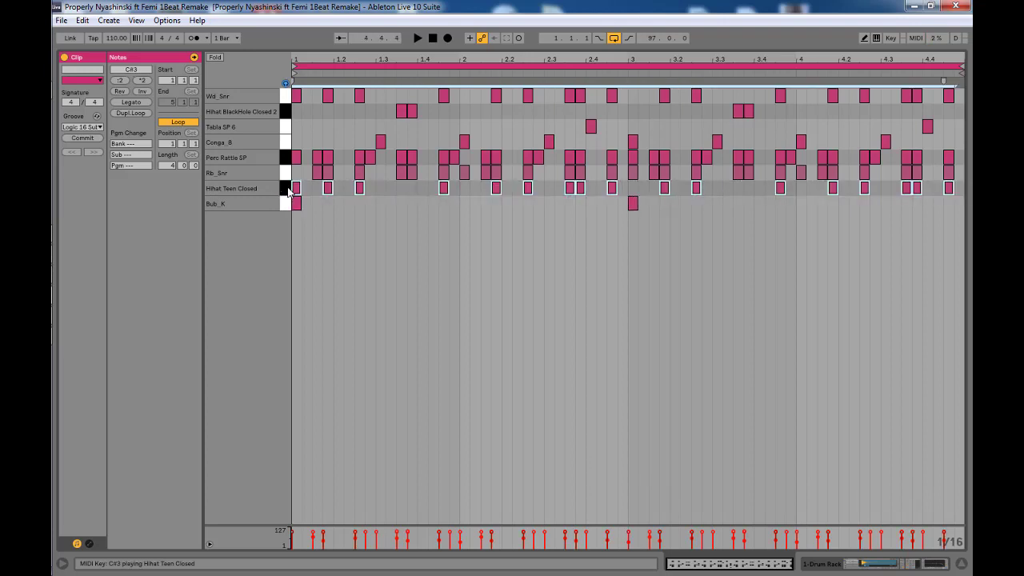
left_click(287, 190)
left_click(287, 189)
left_click(284, 192)
left_click(284, 192)
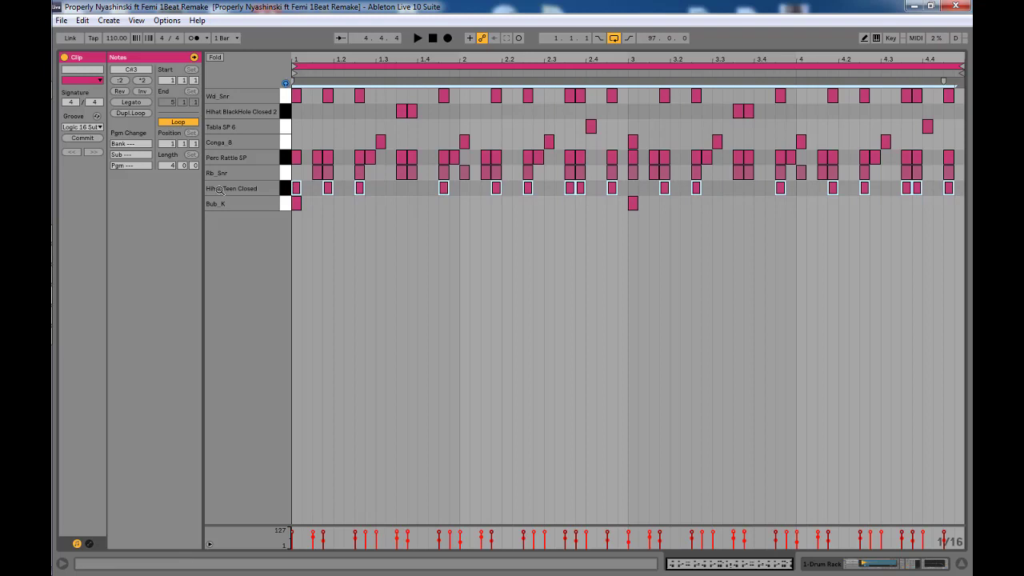
Step: Audition the Rb_Snr, Perc Rattle SP, conga and Tabla SP 6 sounds of the drum clip
left_click(282, 175)
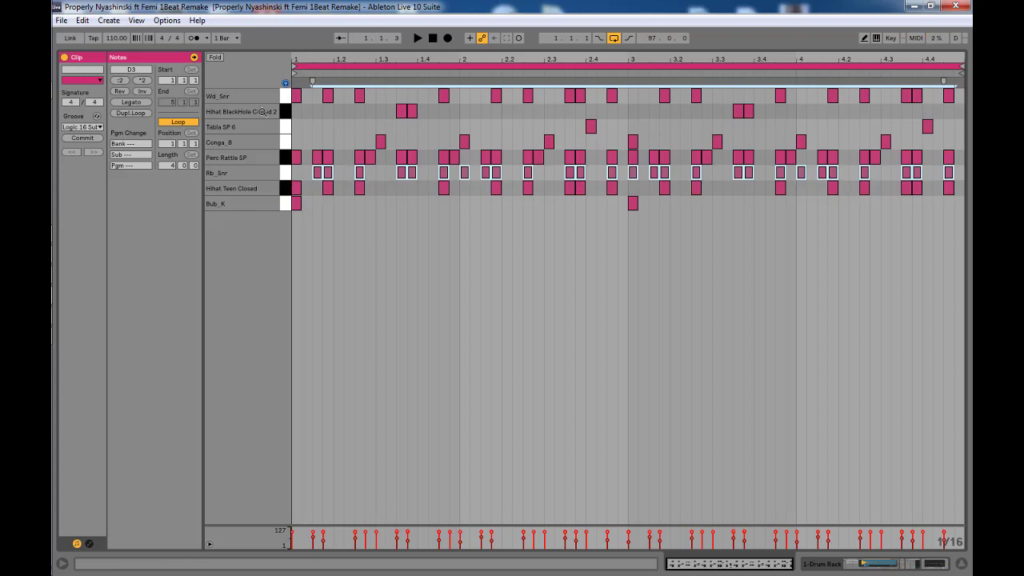
left_click(285, 158)
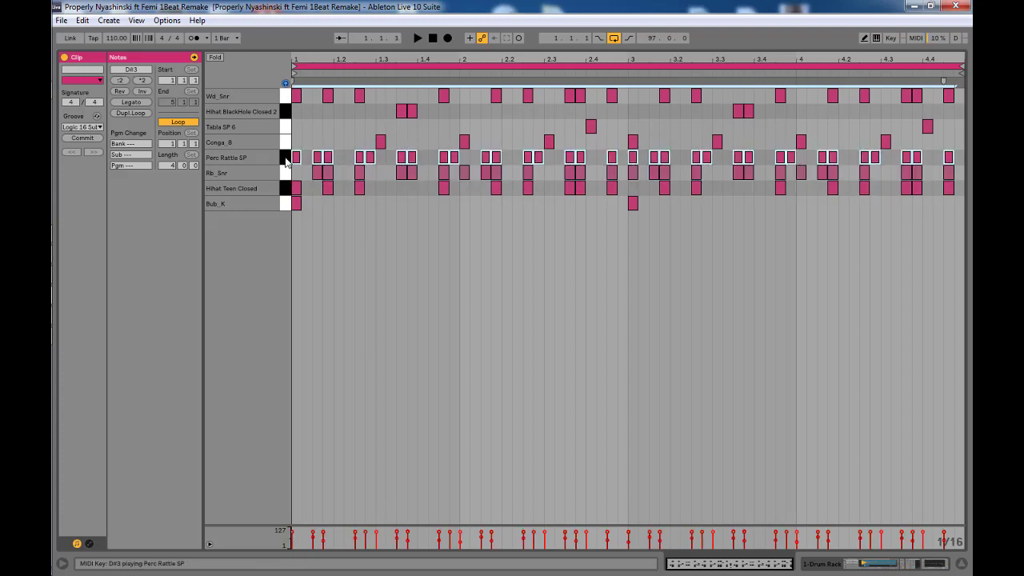
left_click(285, 159)
left_click(286, 160)
left_click(286, 160)
left_click(284, 142)
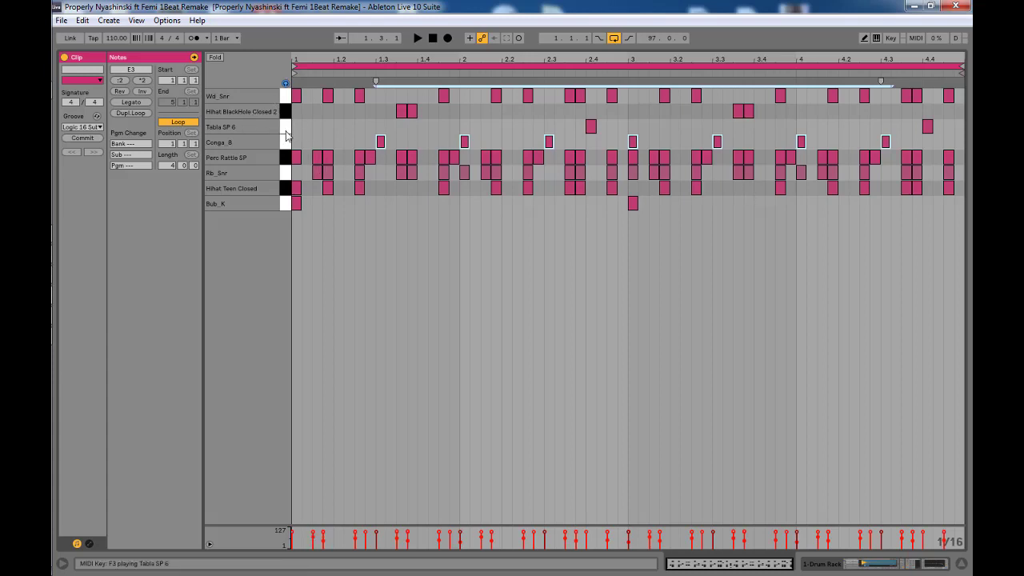
left_click(286, 131)
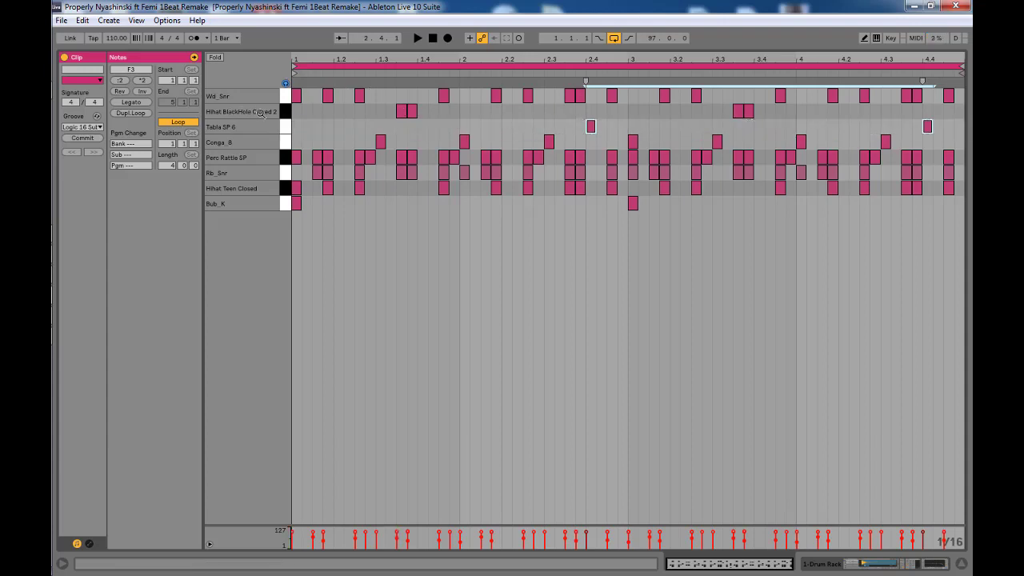
Step: Audition the Hihat BlackHole Closed 2 and Wd_Snr sounds of the drum clip
left_click(285, 118)
left_click(286, 118)
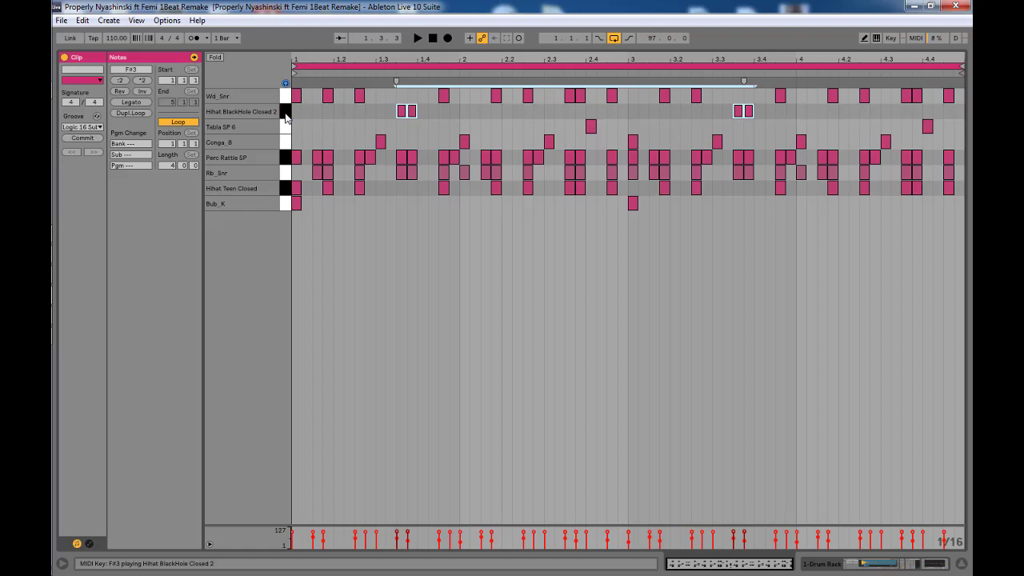
left_click(285, 118)
left_click(285, 117)
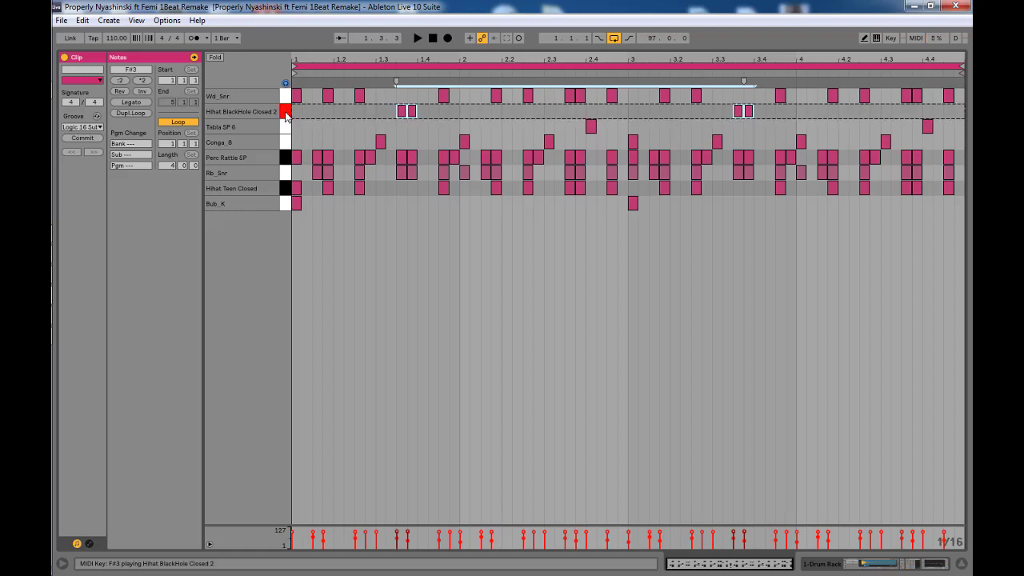
left_click(285, 117)
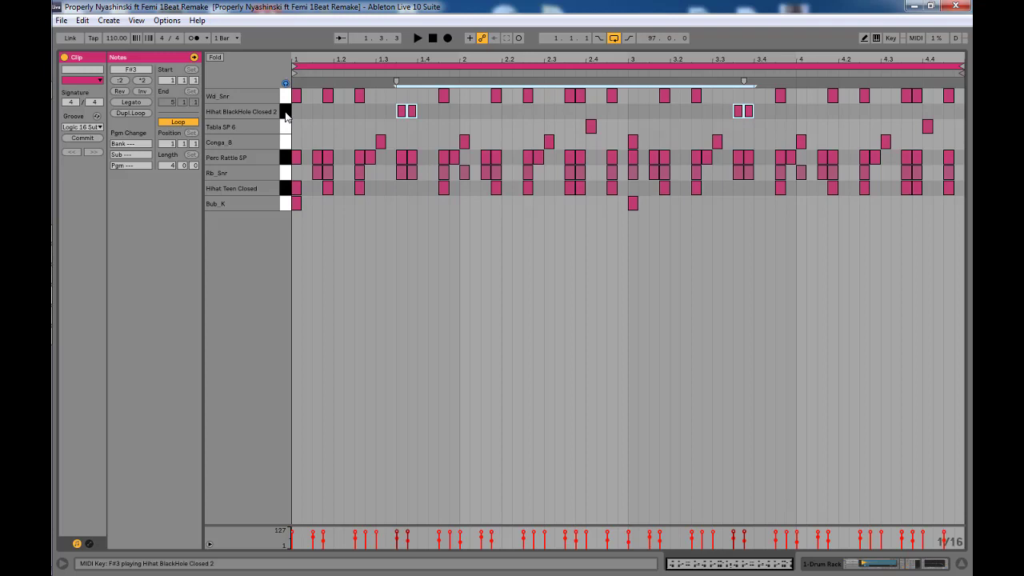
left_click(285, 117)
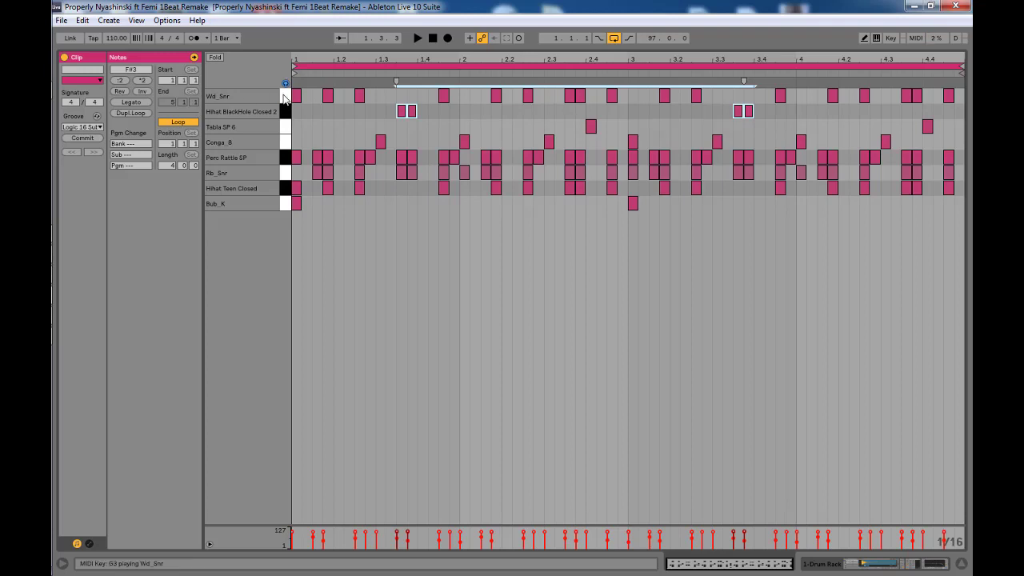
left_click(286, 97)
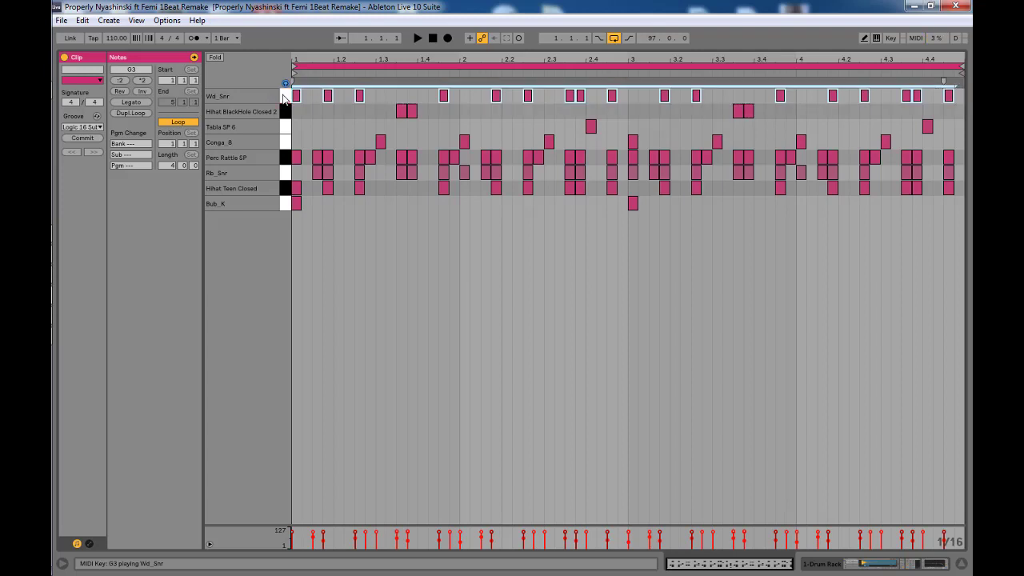
Step: Play the drum clip's opening bar and return to the arrangement with the Drum Rack track selected
left_click(294, 230)
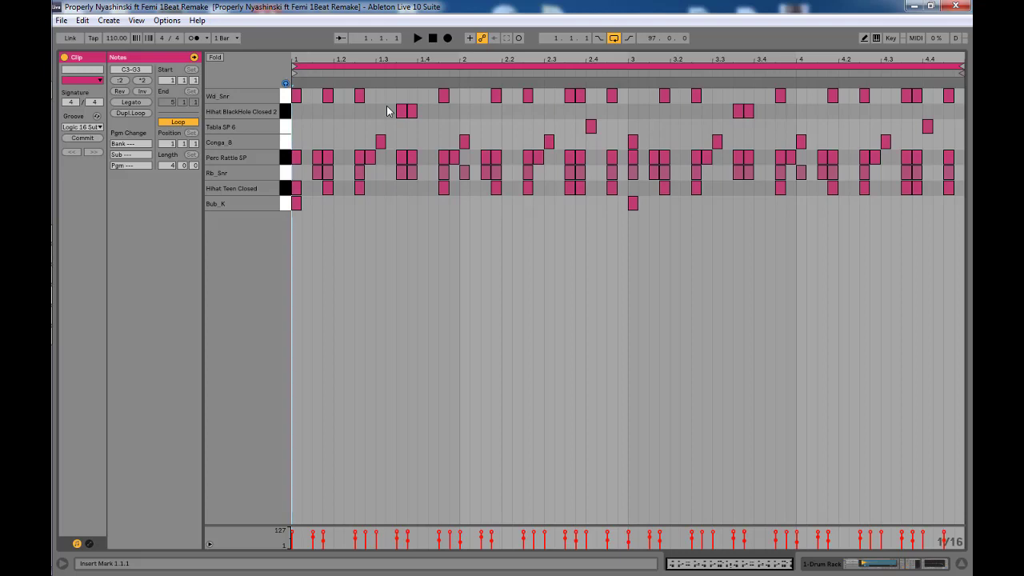
key("space")
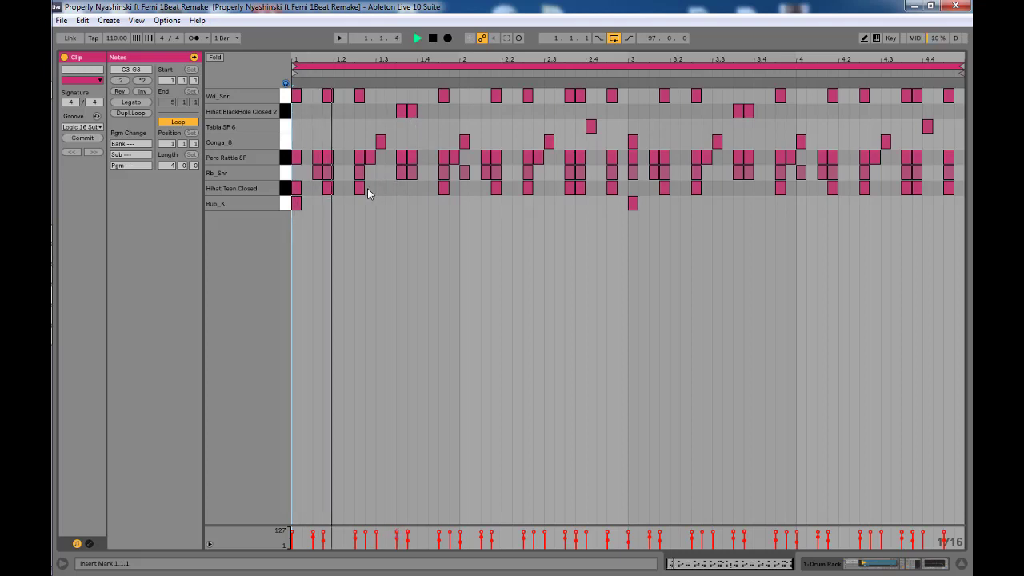
key("space")
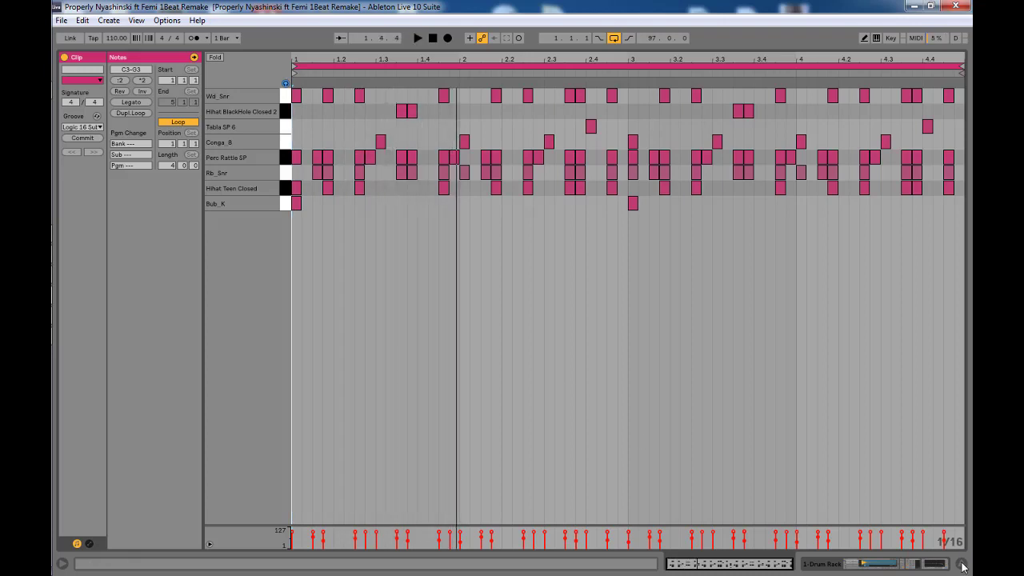
key("Tab")
left_click(788, 118)
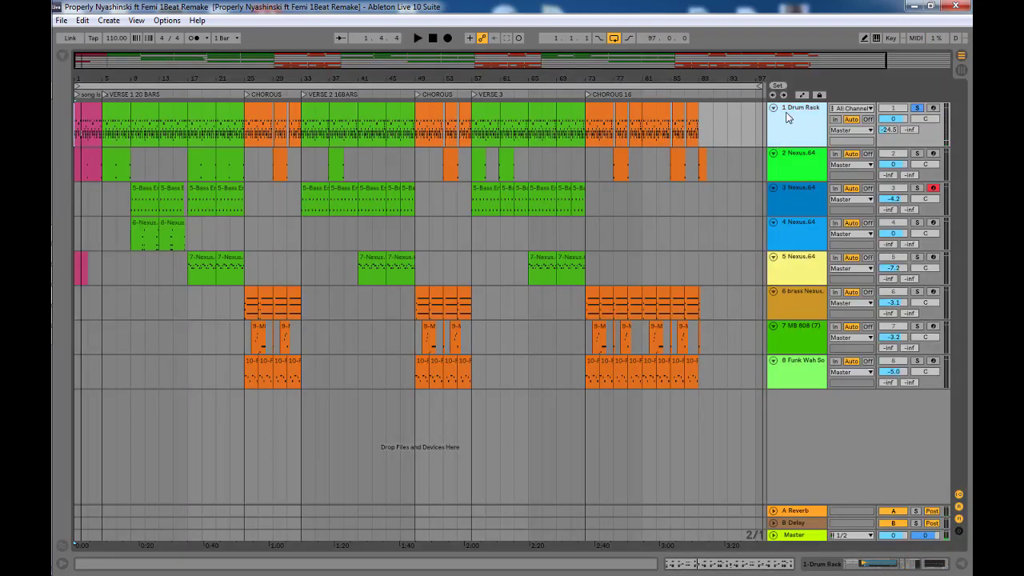
Step: Show the Nexus instrument of track 2 and solo that track instead of the drums
left_click(91, 160)
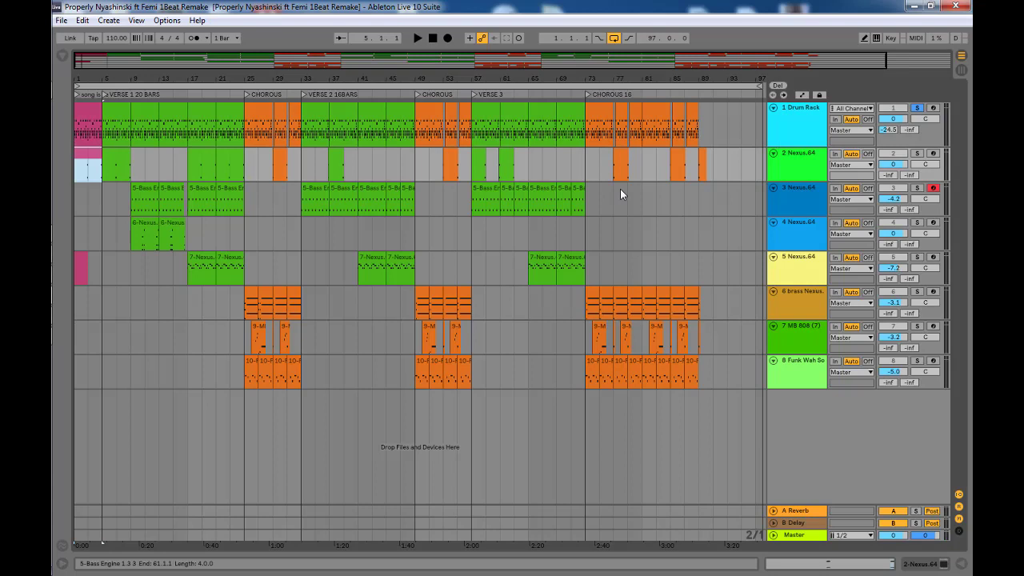
left_click(812, 160)
double_click(812, 161)
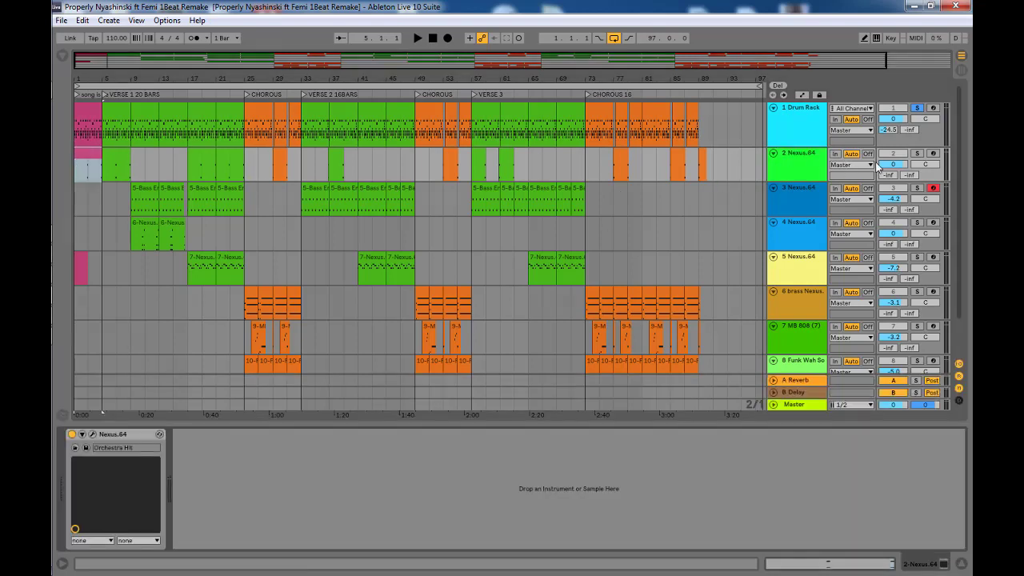
left_click(919, 153)
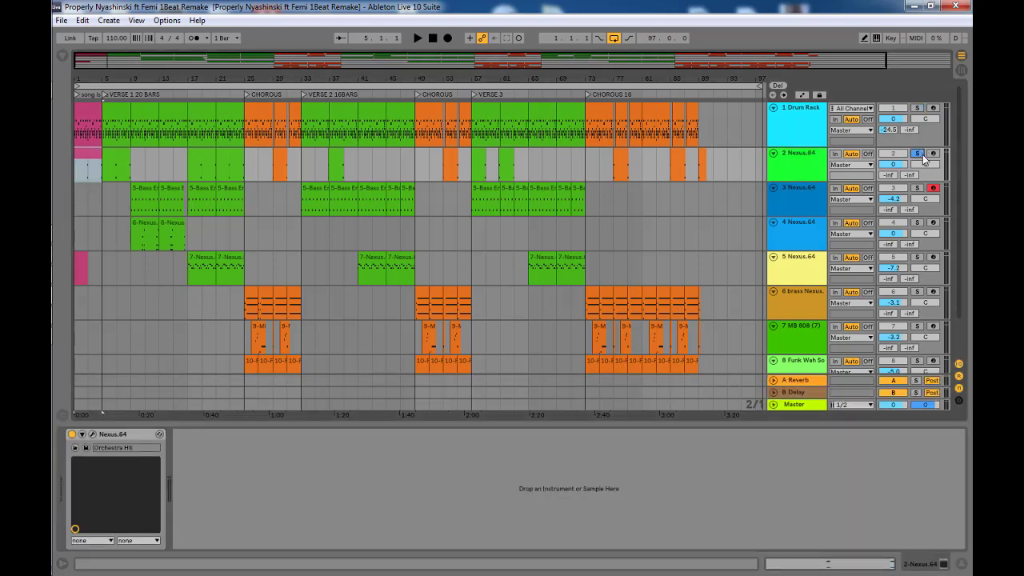
Step: Open the intro clip of track 2 and play its closing A#4 and F5 hit from position 4.4.3
double_click(85, 156)
key("space")
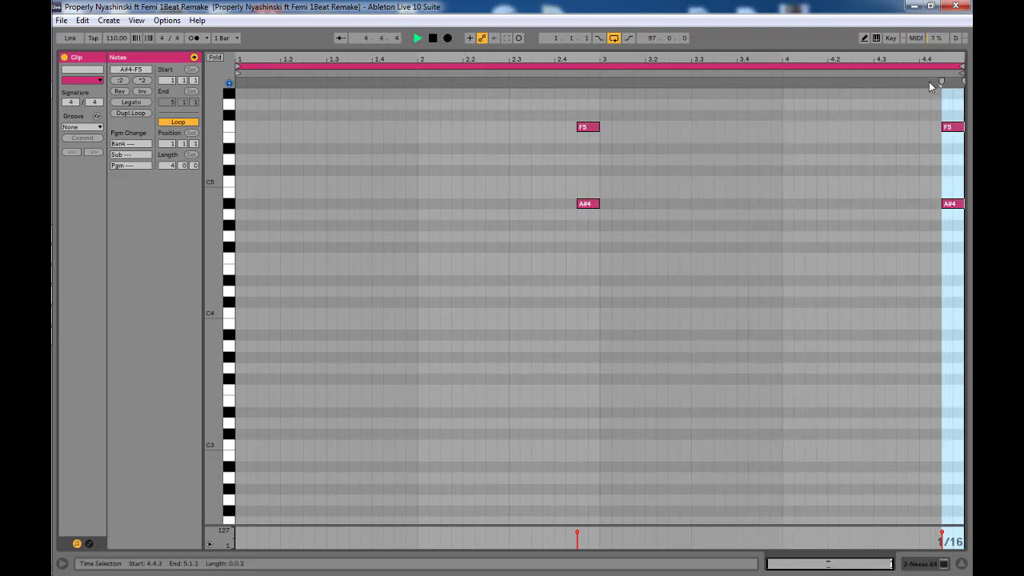
key("space")
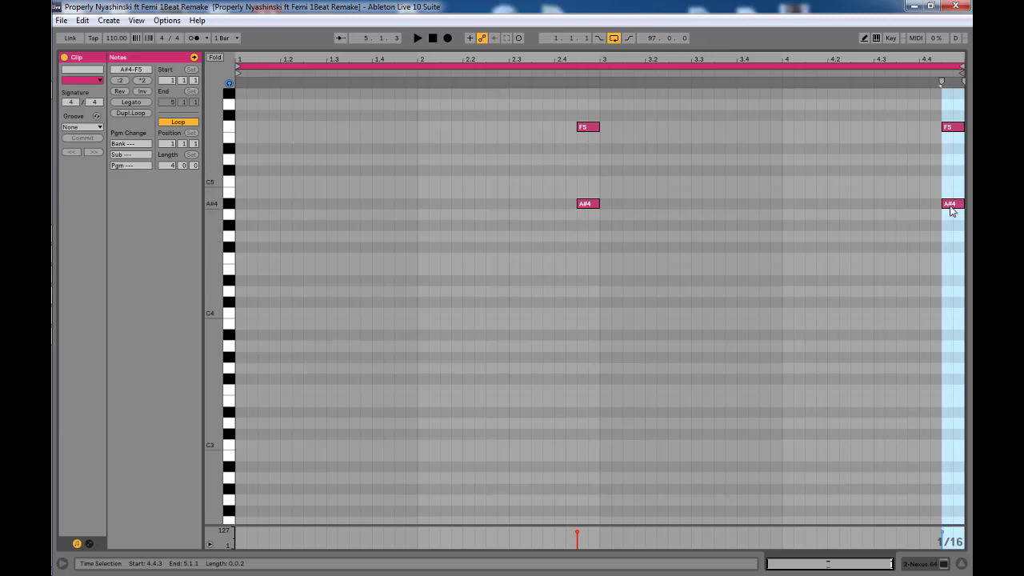
Step: Play both A#4 and F5 hits of track 2's intro clip, jumping ahead to each, and return to the arrangement
left_click(938, 112)
key("space")
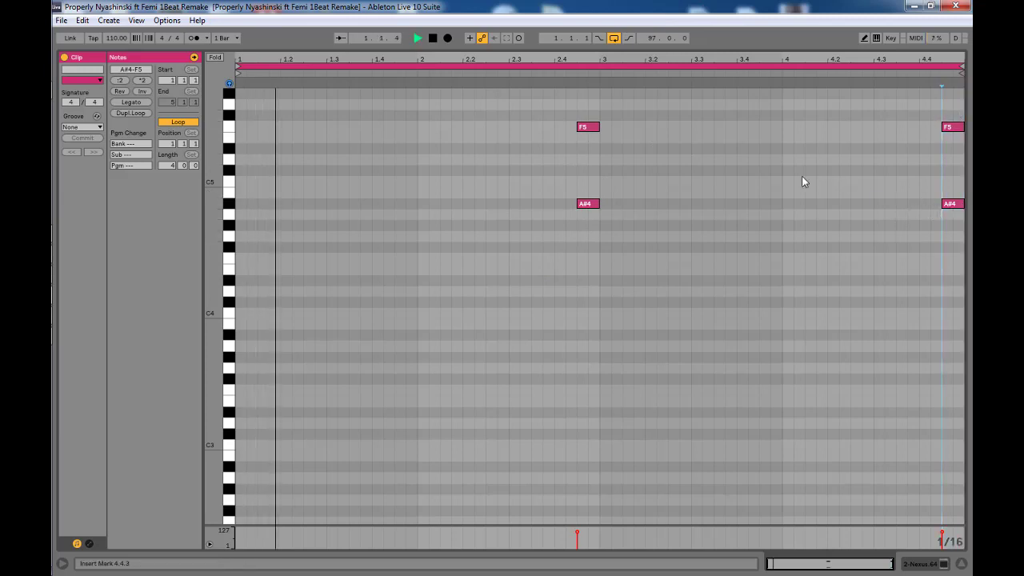
left_click(538, 76)
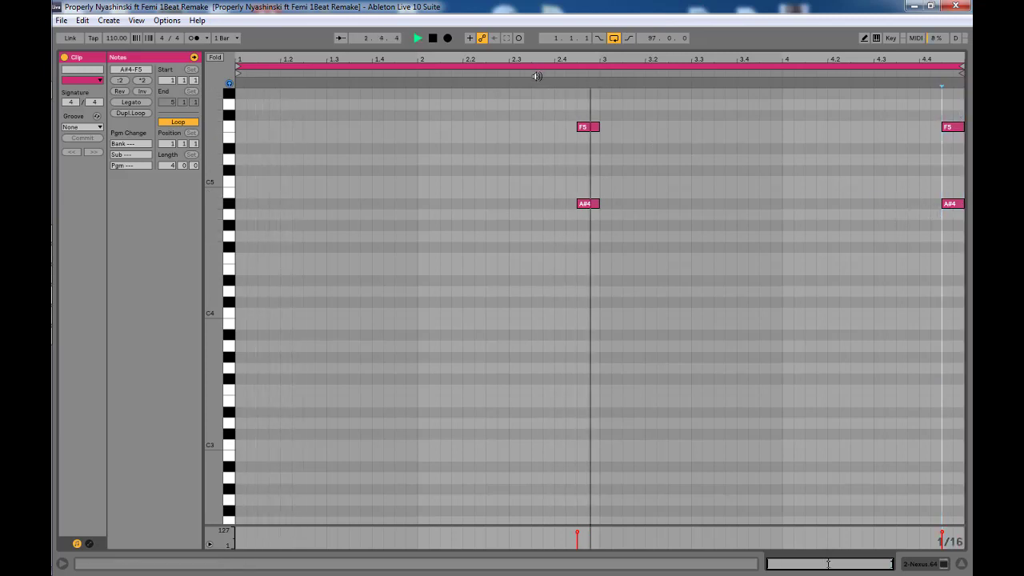
left_click(899, 75)
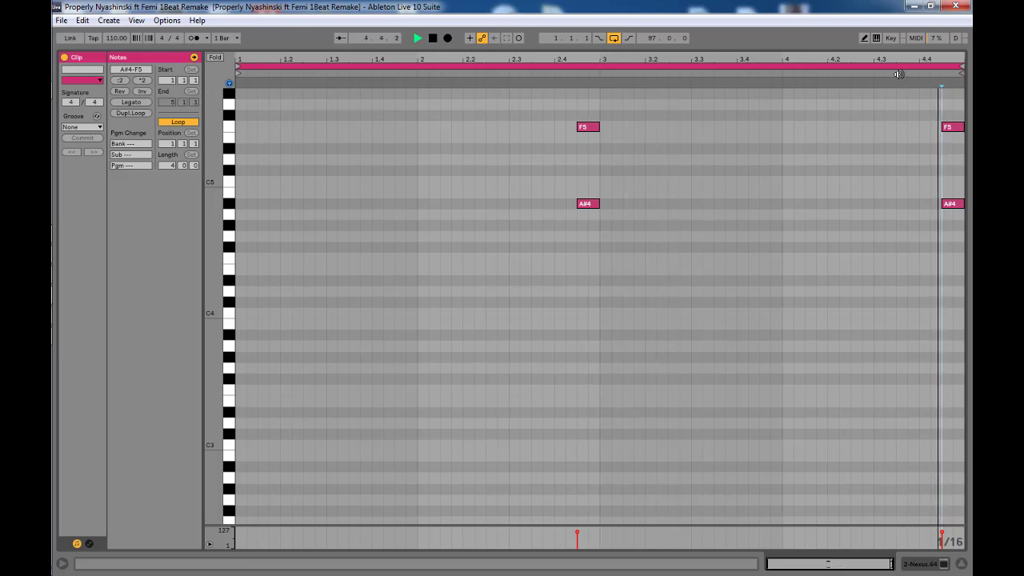
key("space")
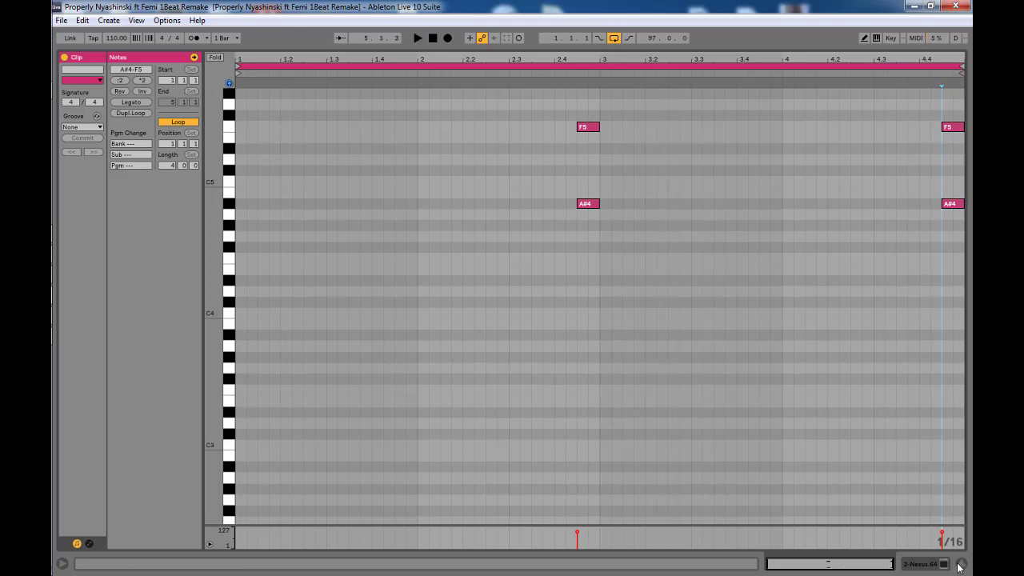
left_click(961, 565)
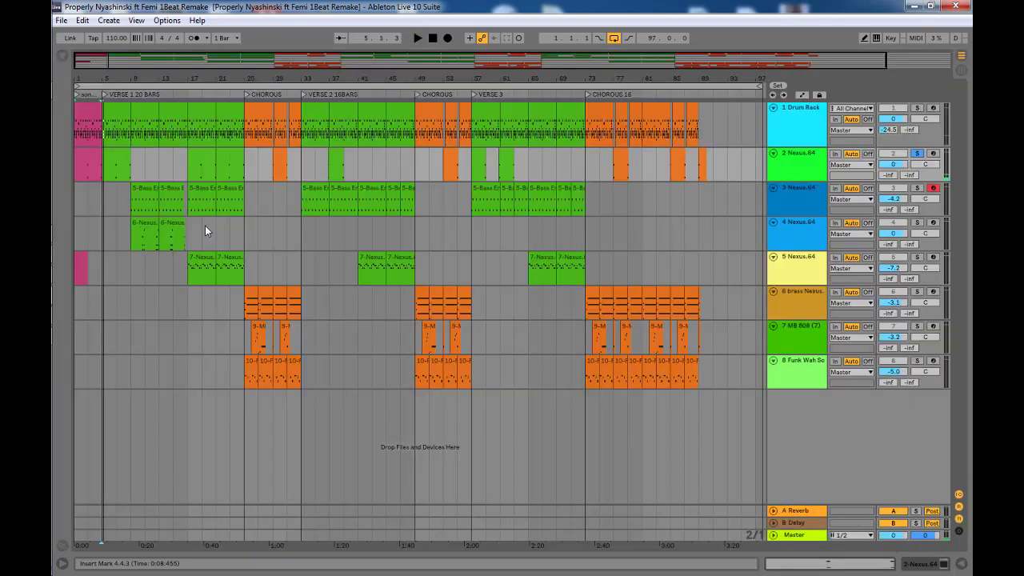
Step: Inspect the notes of track 5's intro clip, then return to the arrangement and select the drum intro clip
double_click(82, 267)
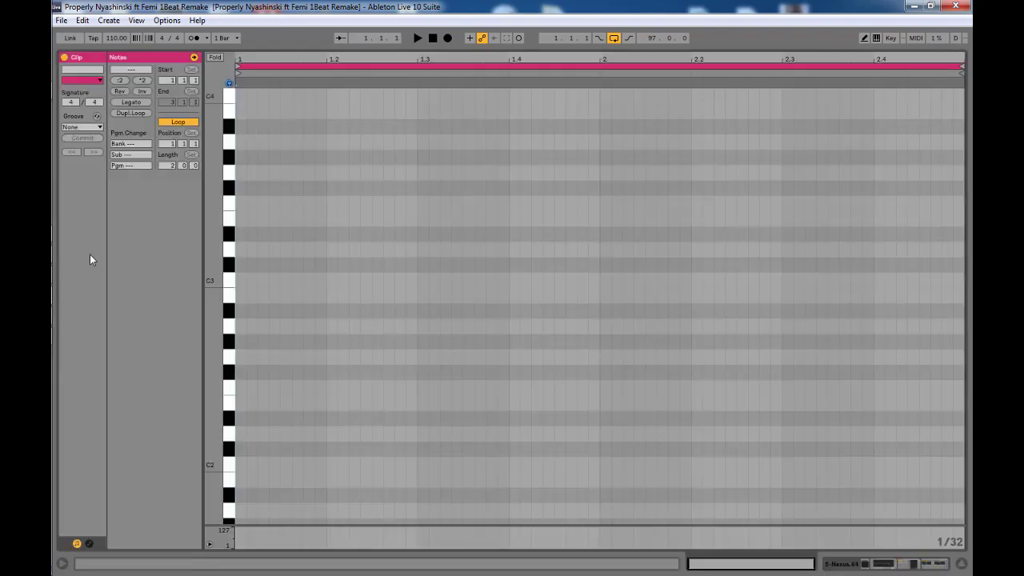
left_click(960, 565)
left_click(80, 124)
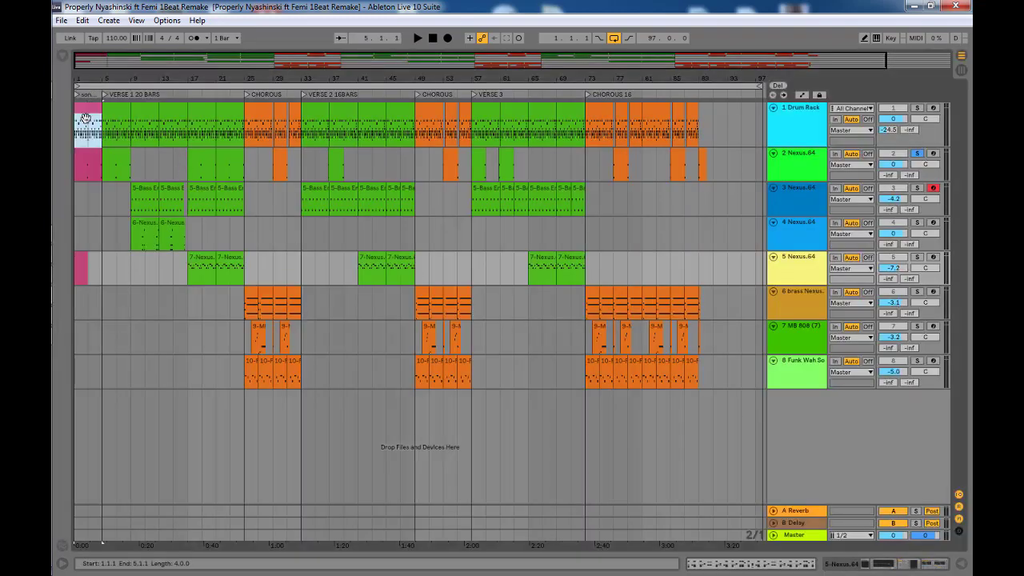
Step: Unsolo track 2 and play the intro section from bar 1 with all tracks sounding
left_click(917, 152)
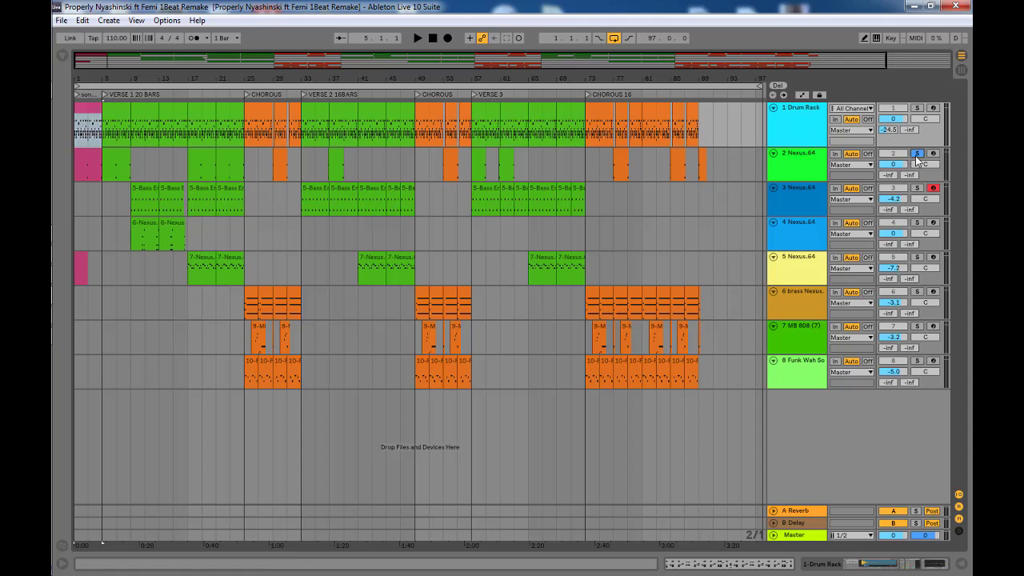
left_click(75, 196)
key("space")
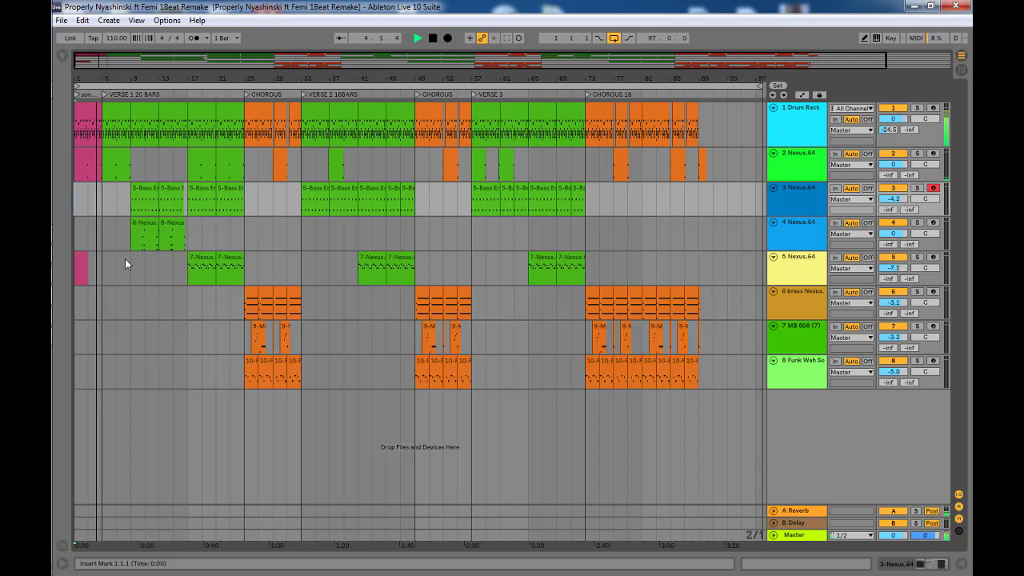
key("space")
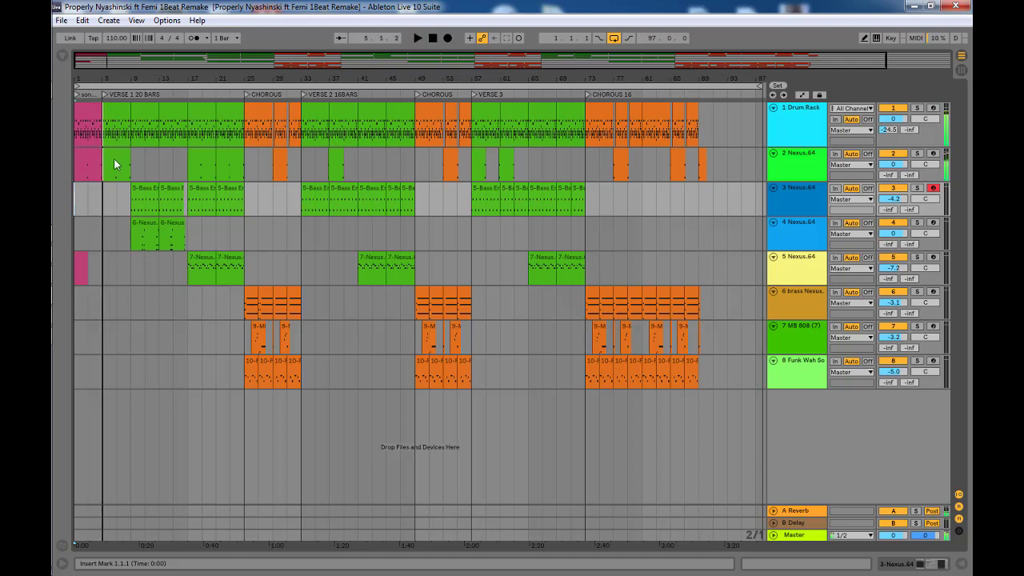
Step: Open the first Verse 1 drum clip, play it from its start and return to the arrangement
double_click(116, 111)
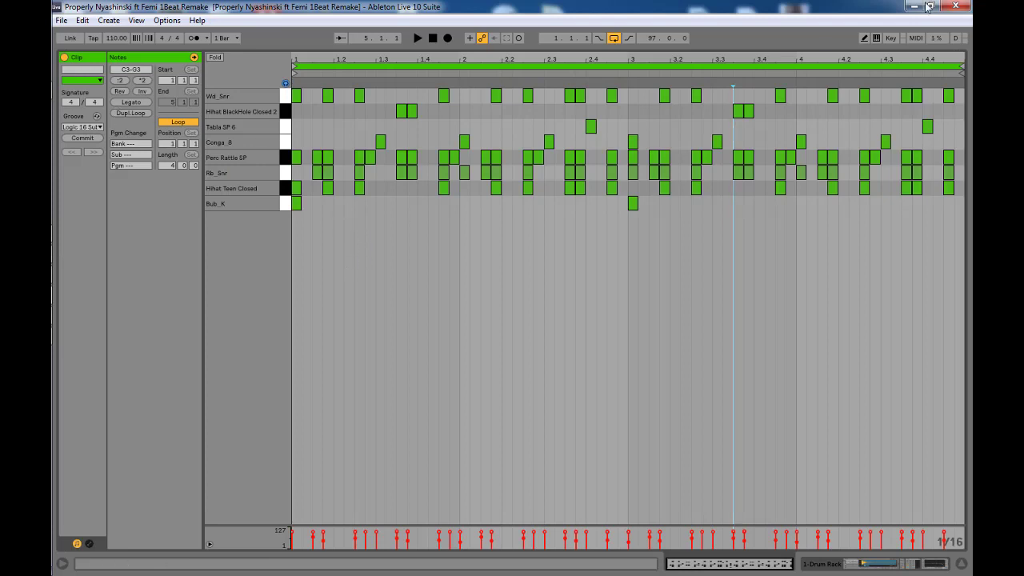
left_click(291, 227)
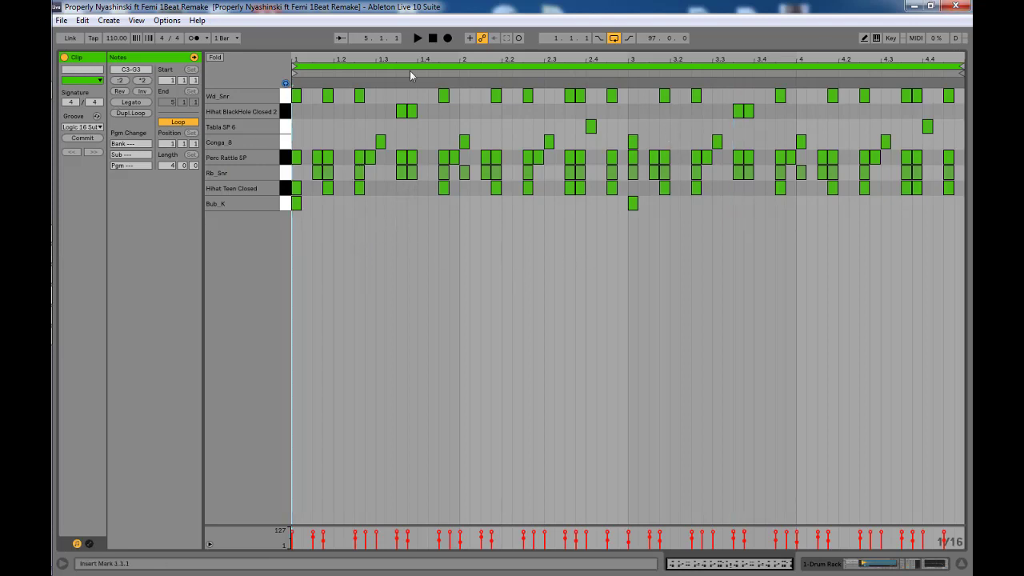
key("space")
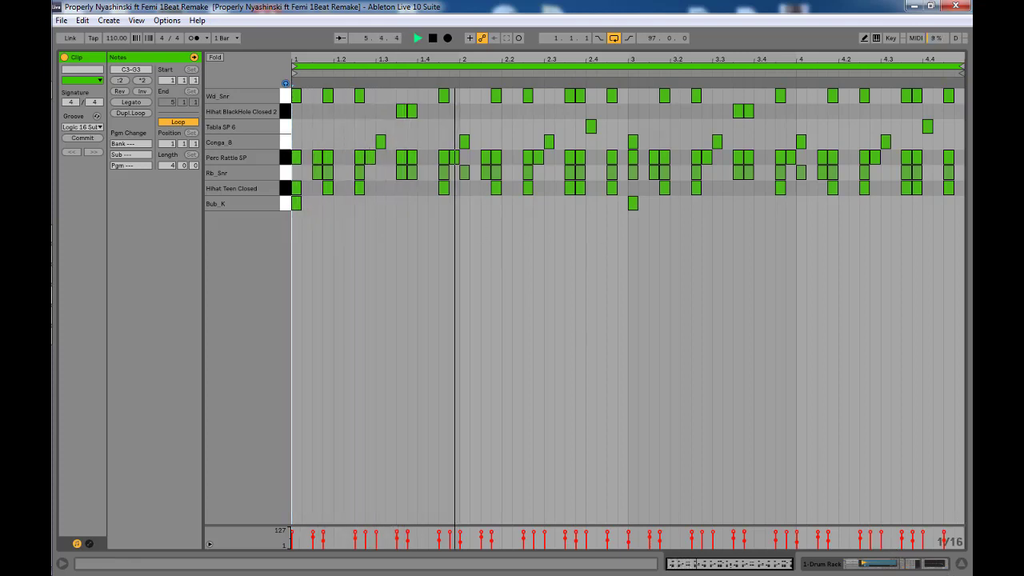
key("Tab")
key("space")
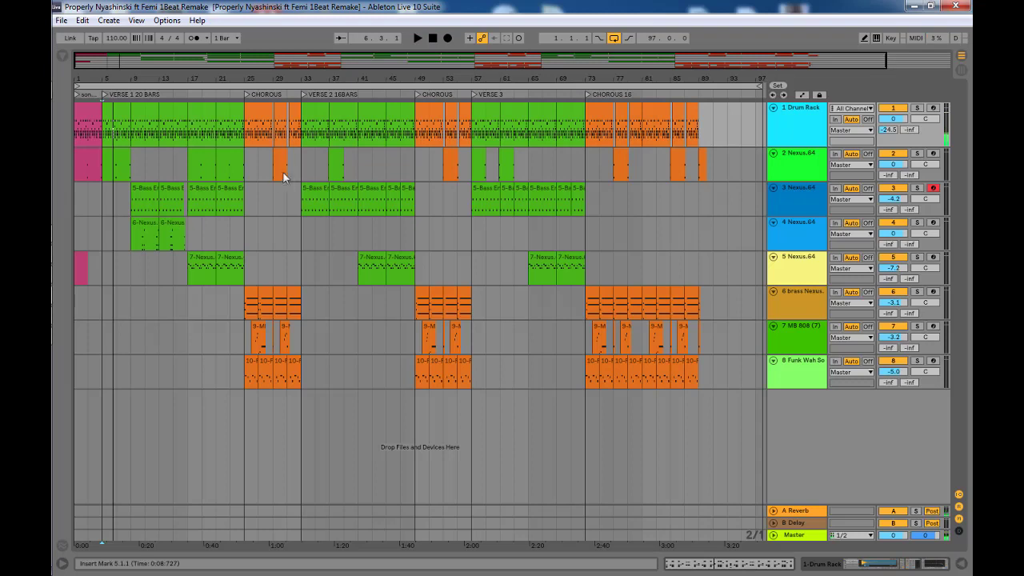
Step: Select the first 5-Bass Engine clip of track 3 and solo that track
left_click(126, 155)
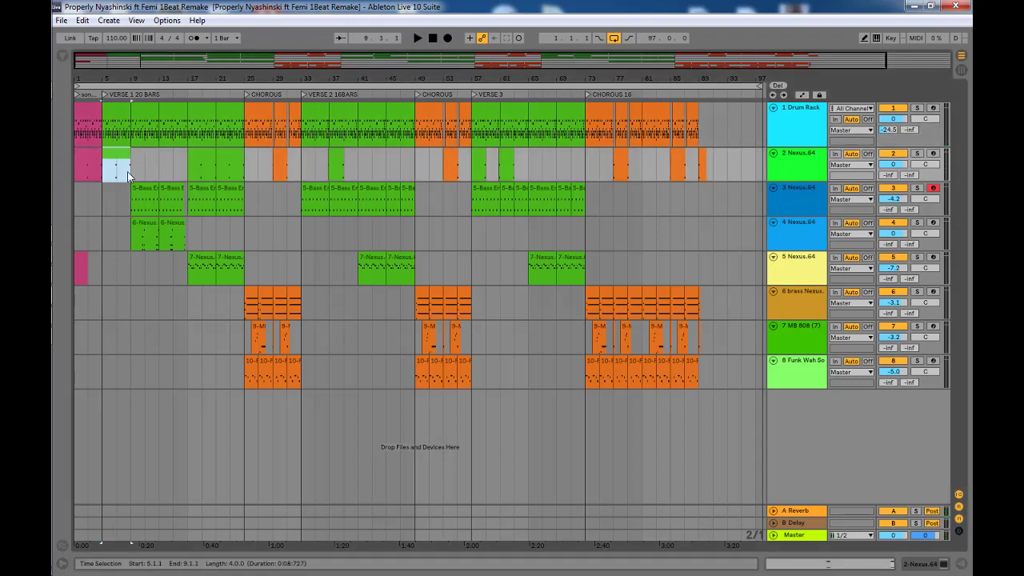
left_click(145, 193)
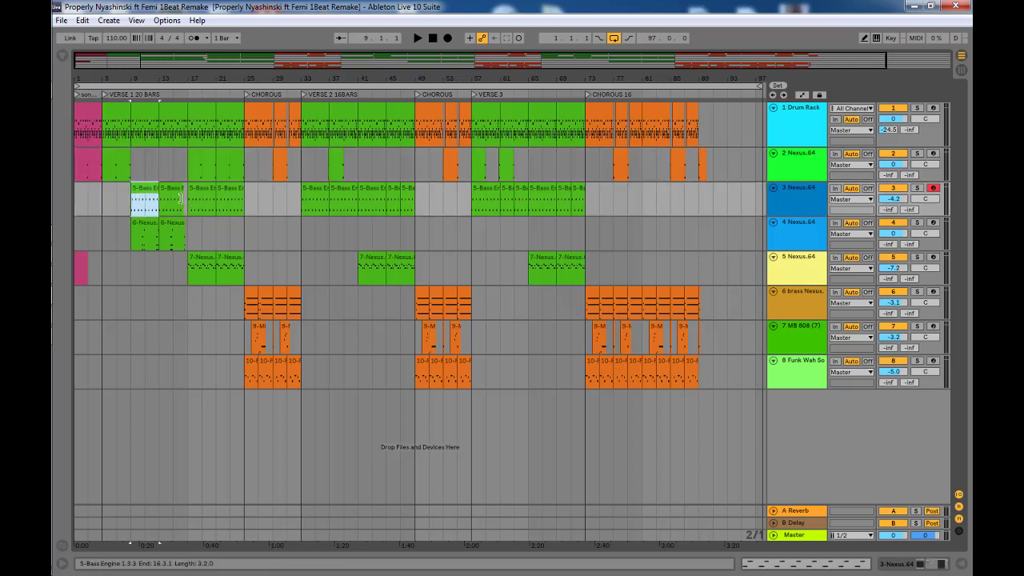
left_click(866, 196)
left_click(917, 188)
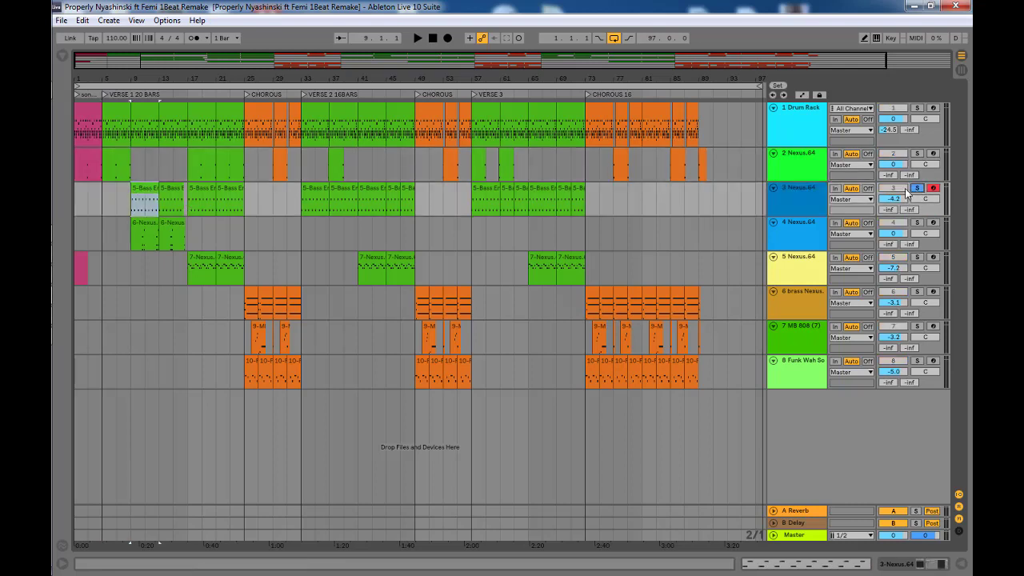
Step: Play track 3's first bass clip from bar 9 with the track selected
left_click(134, 209)
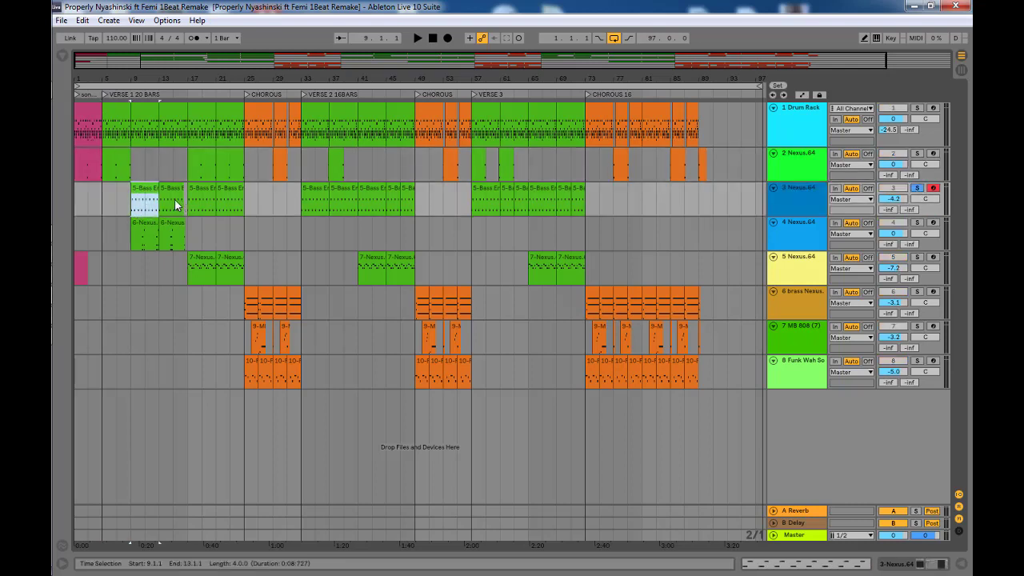
key("space")
left_click(797, 198)
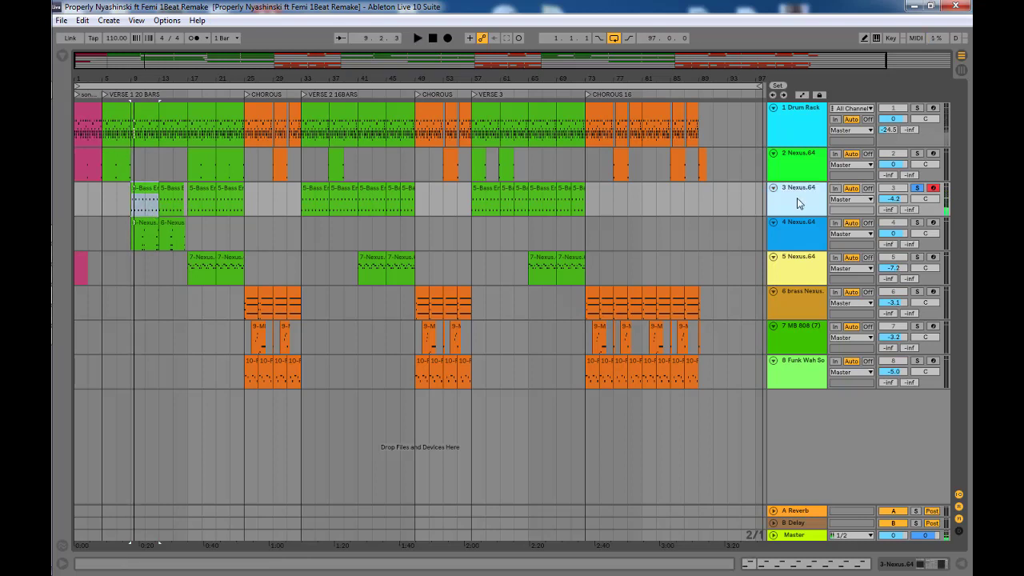
key("space")
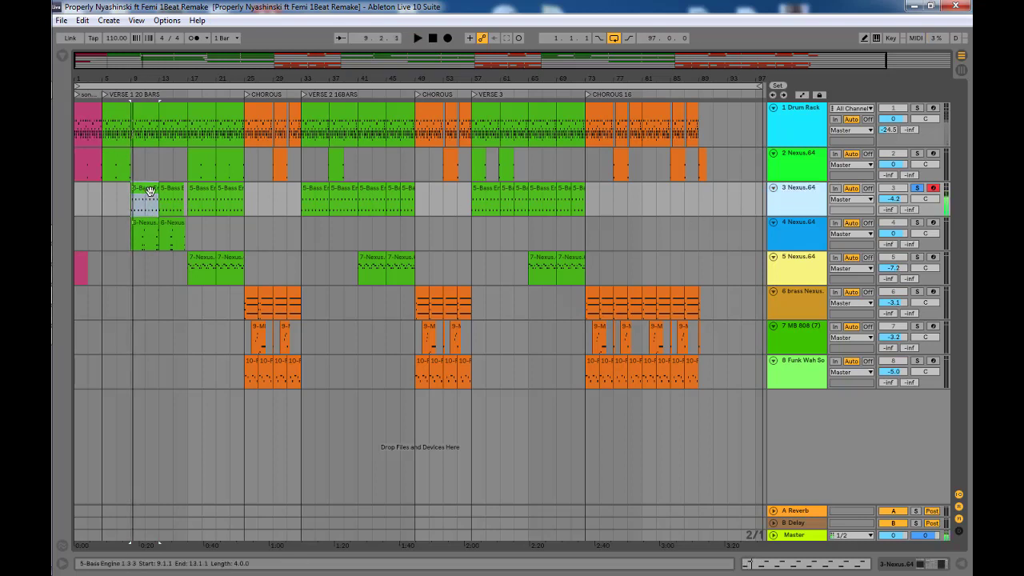
Step: Open the first 5-Bass Engine clip, play its alternating D1 and G#1 notes and return to the arrangement
double_click(136, 196)
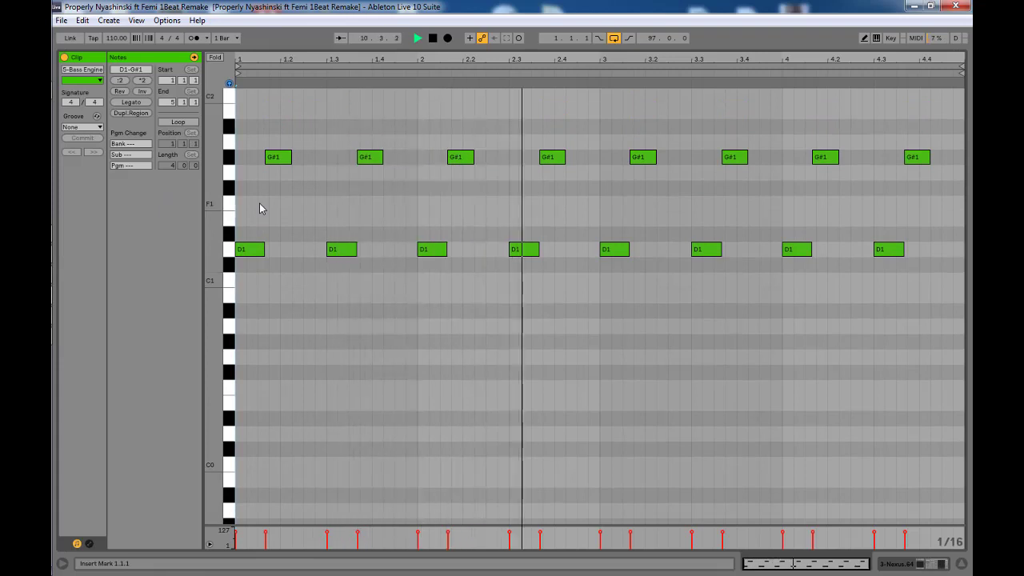
key("space")
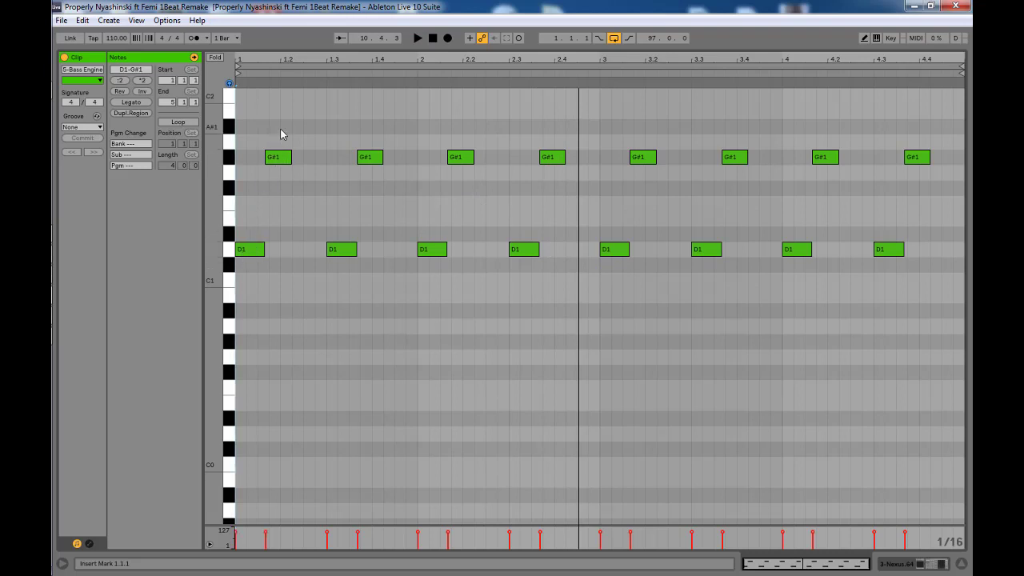
key("space")
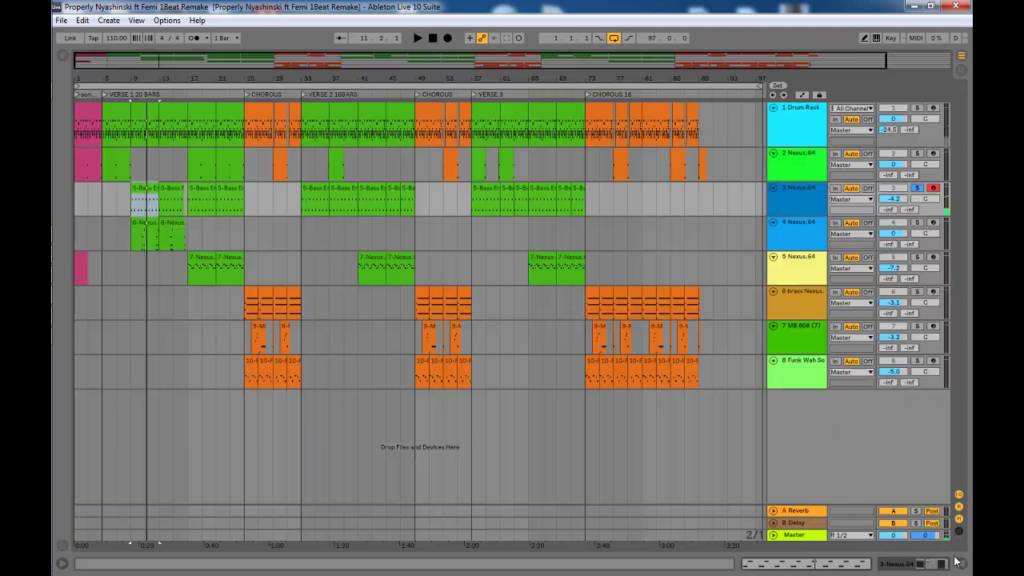
left_click(961, 563)
Step: Show track 3's Nexus instrument with its BA Basic Pulse preset in the Bass category, then close the plugin window
double_click(799, 214)
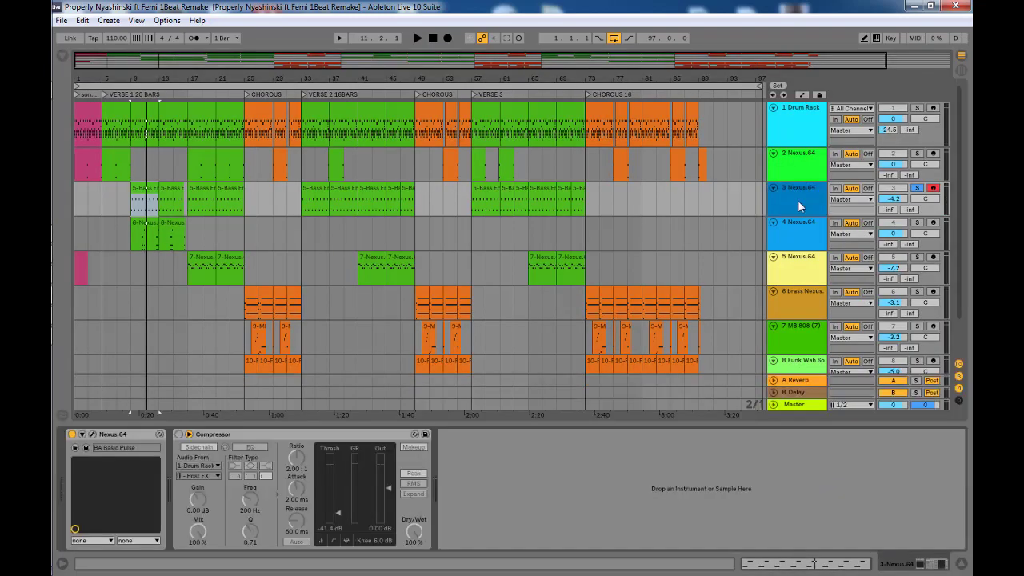
left_click(93, 434)
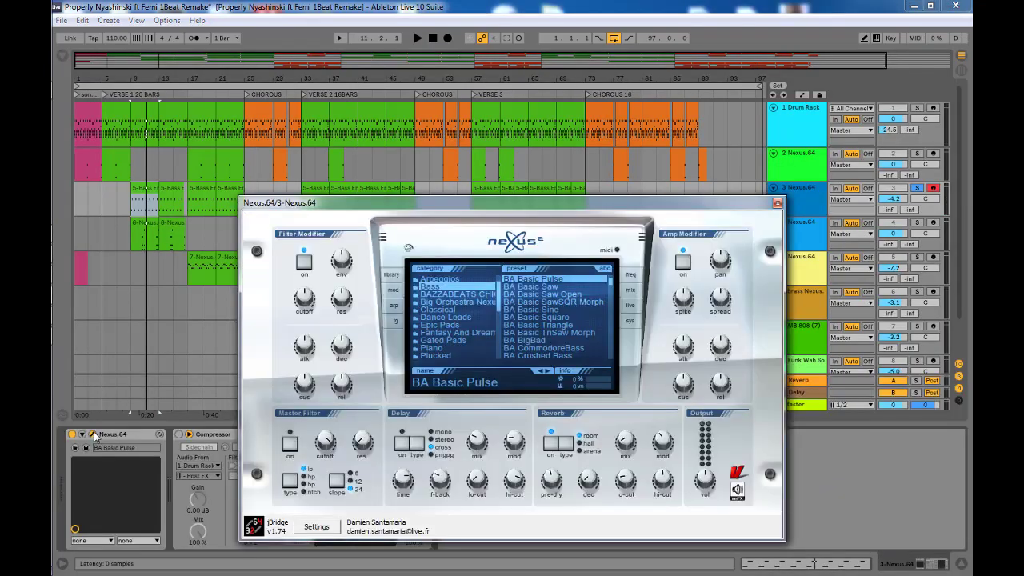
left_click_drag(495, 215, 471, 90)
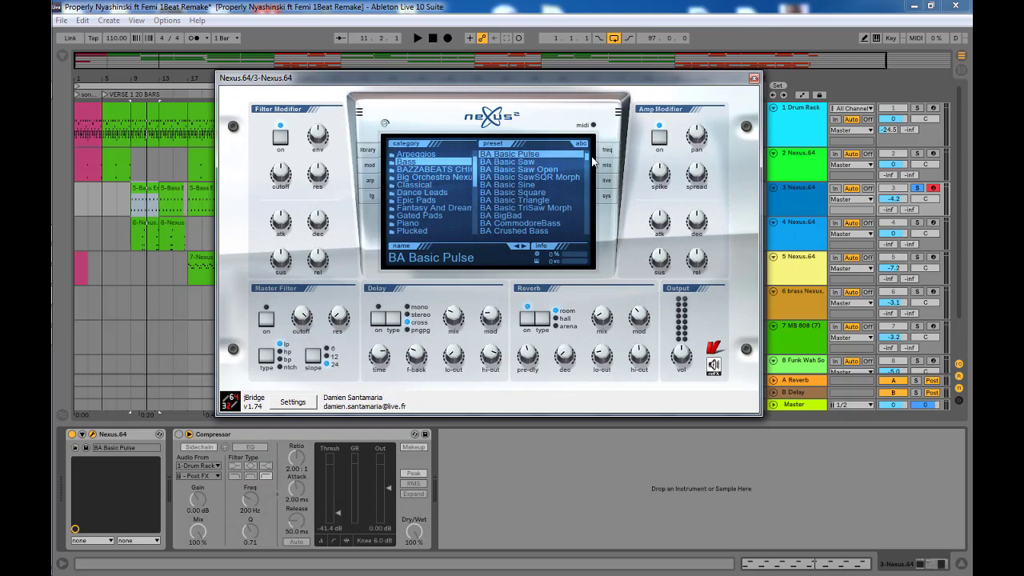
scroll(589, 163, "up", 1)
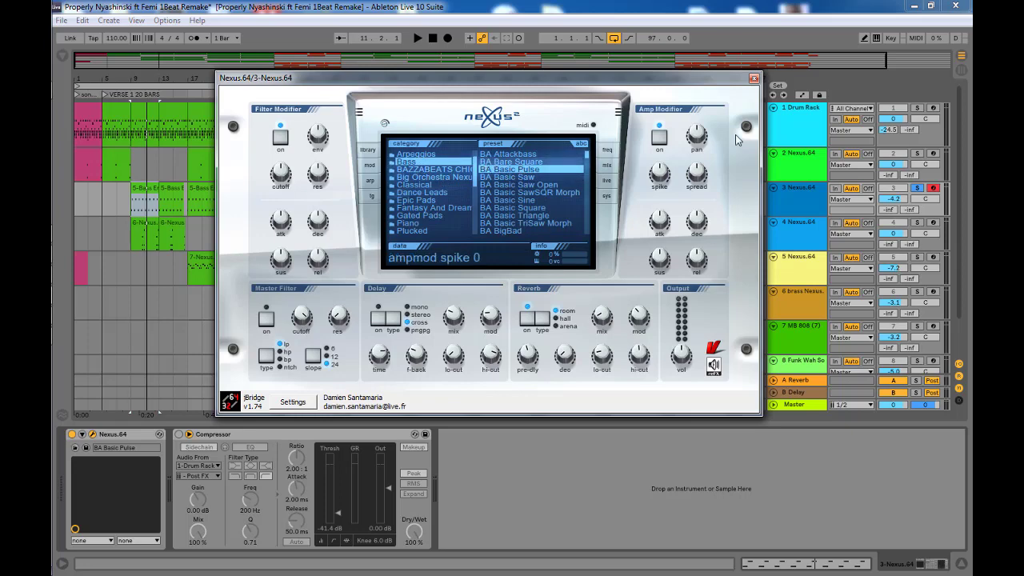
left_click(754, 79)
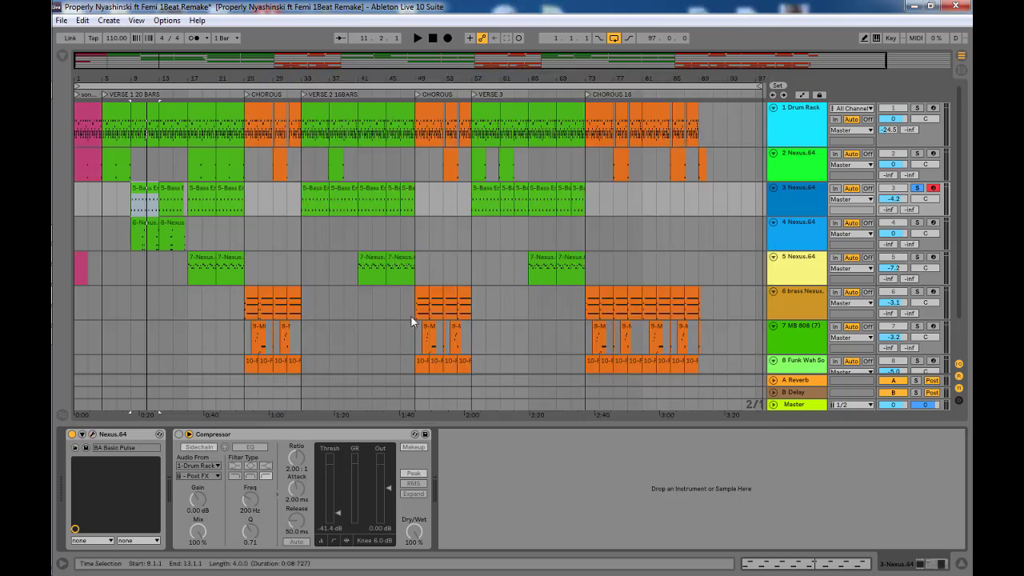
Step: Play the soloed bass briefly from bar 9 and collapse the sidechain section of track 3's Compressor
key("space")
key("space")
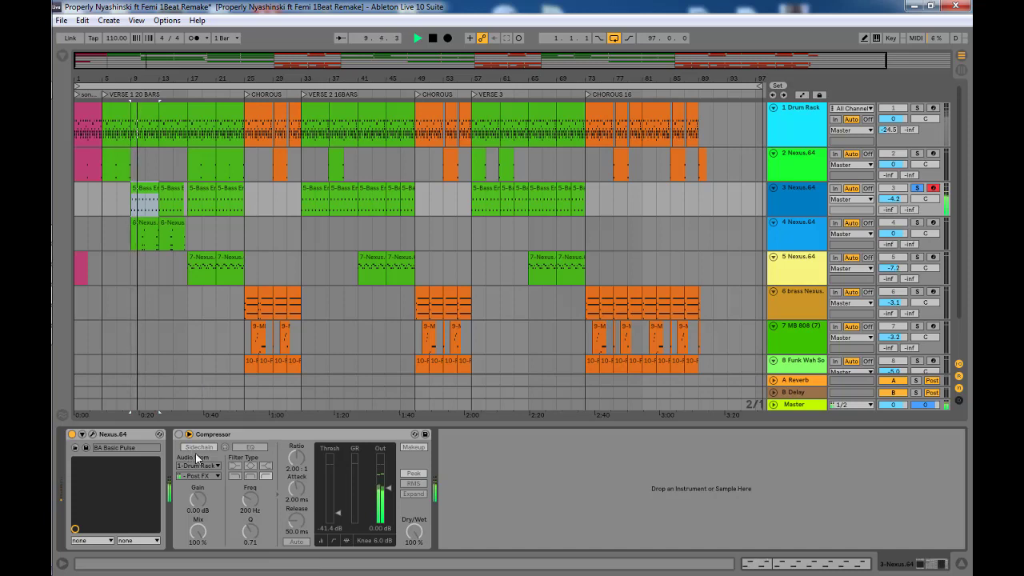
left_click(217, 435)
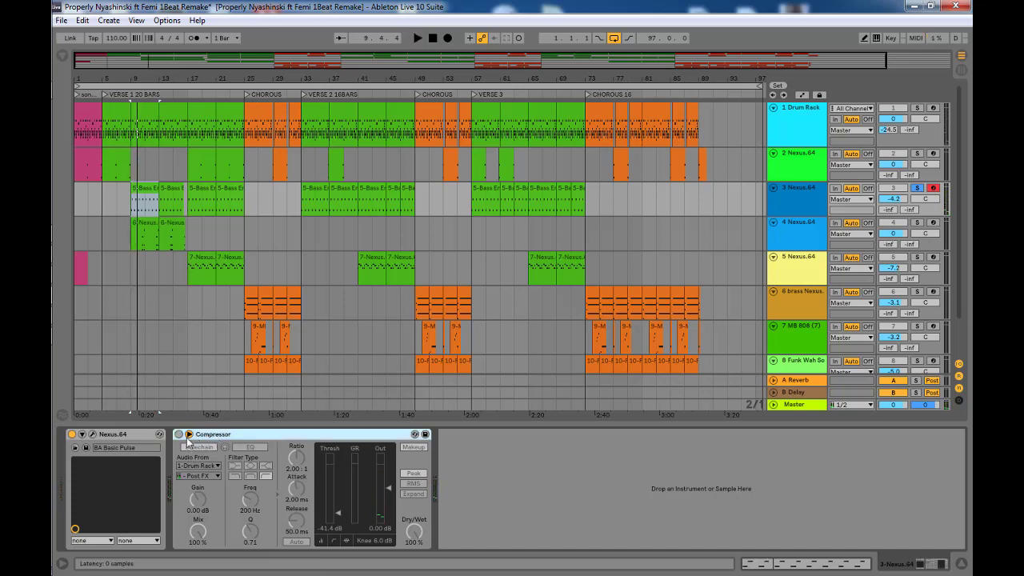
left_click(190, 435)
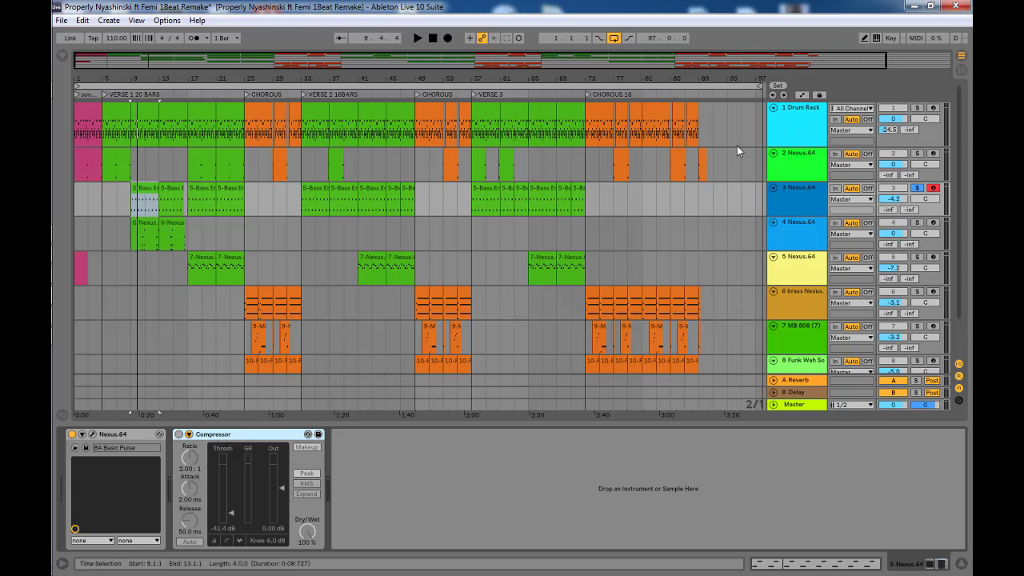
Step: Show the Nexus instrument of track 4 and solo that track instead of track 3
left_click(793, 229)
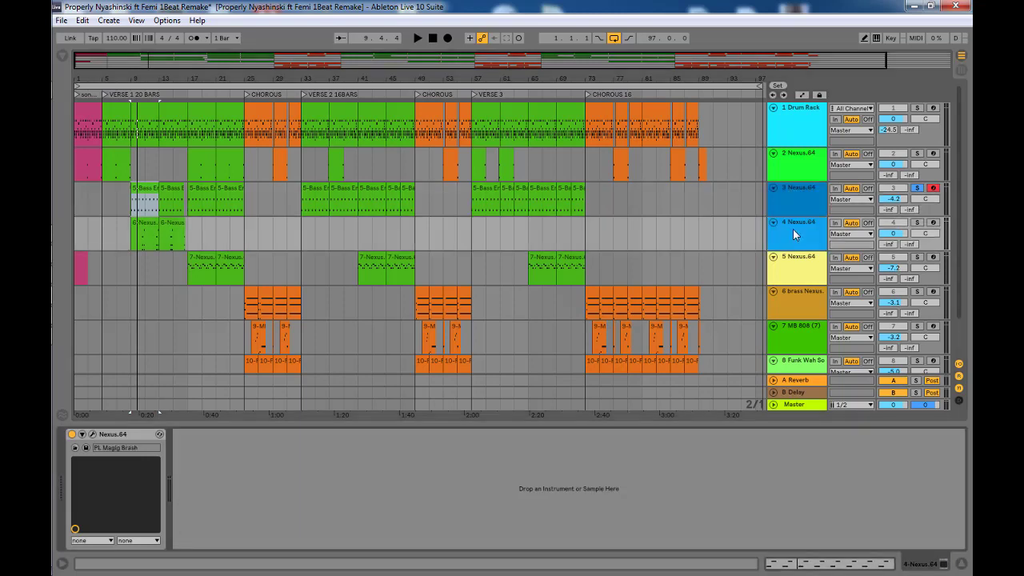
left_click(917, 222)
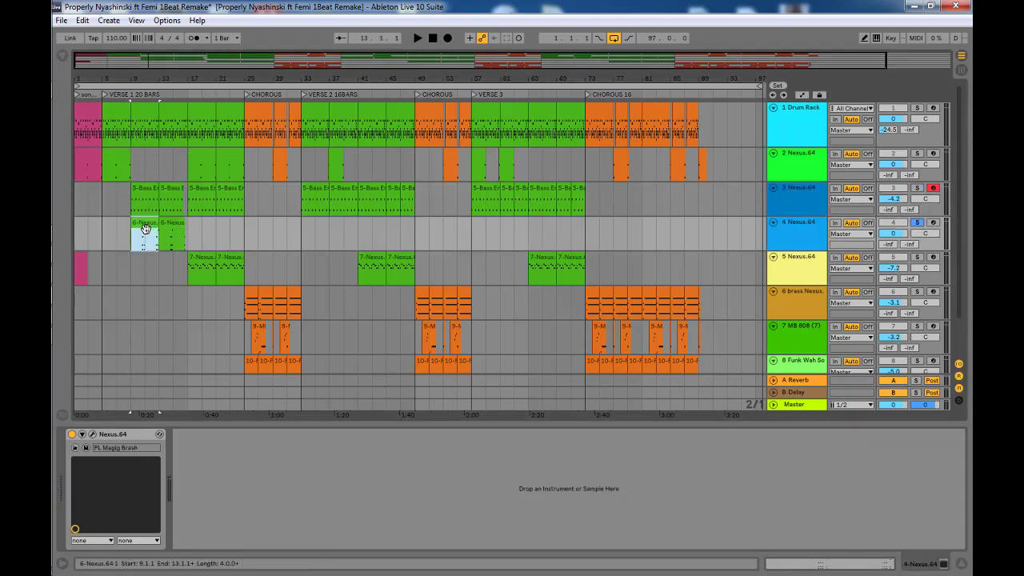
Step: Open the first 6-Nexus clip on track 4, play its chord notes through bar 2 and return to the arrangement
double_click(140, 236)
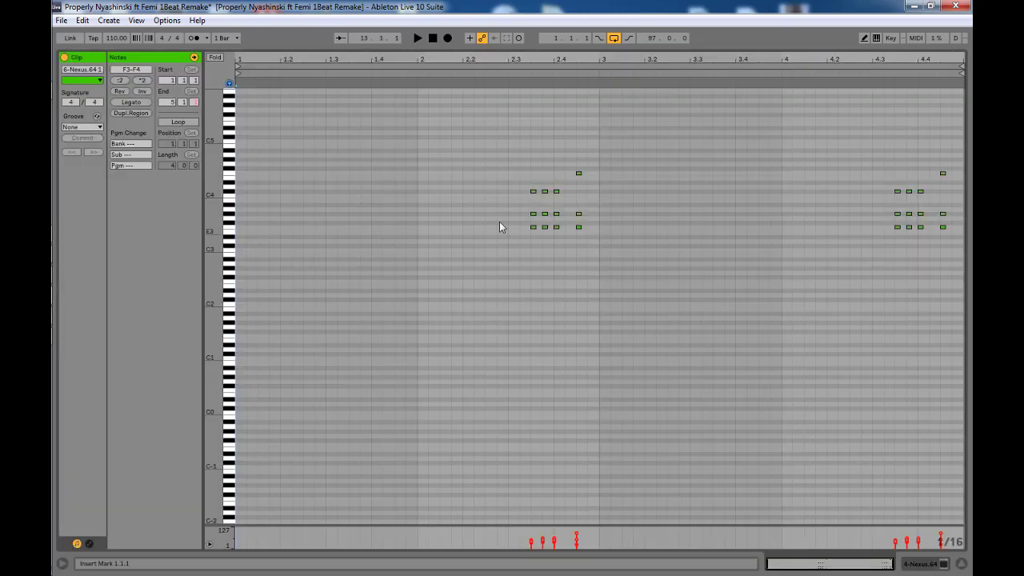
left_click(509, 74)
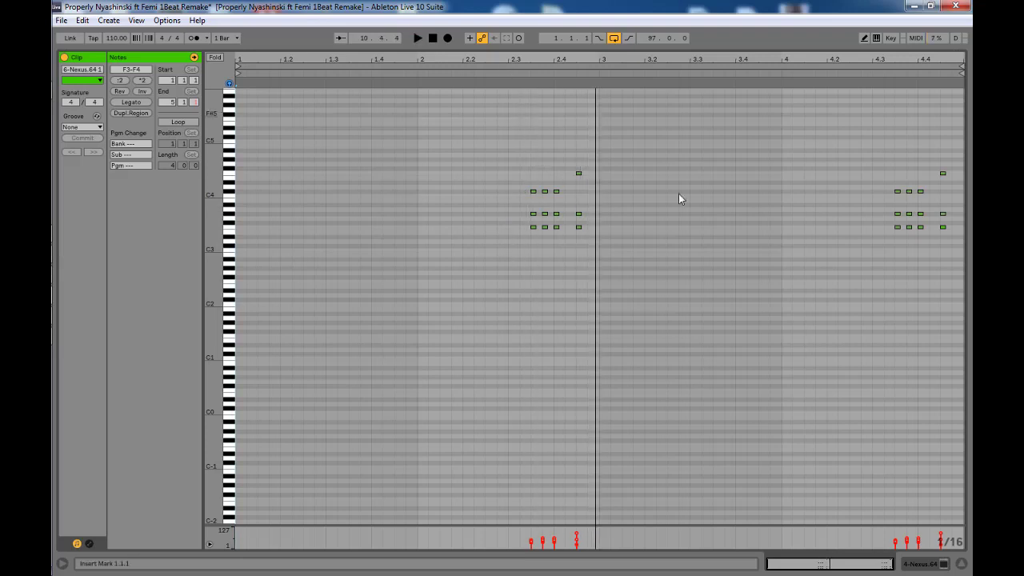
left_click(963, 564)
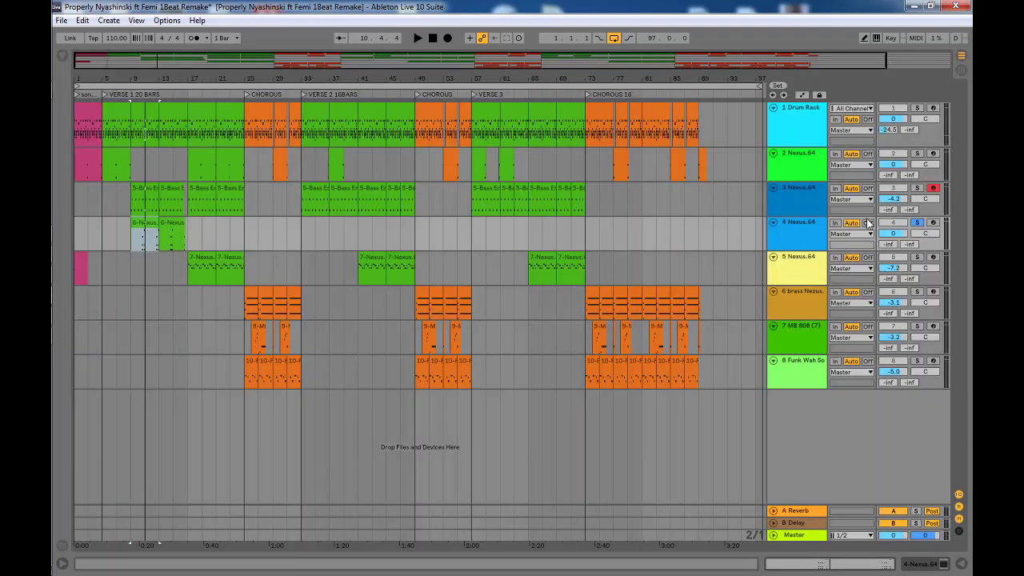
left_click(799, 244)
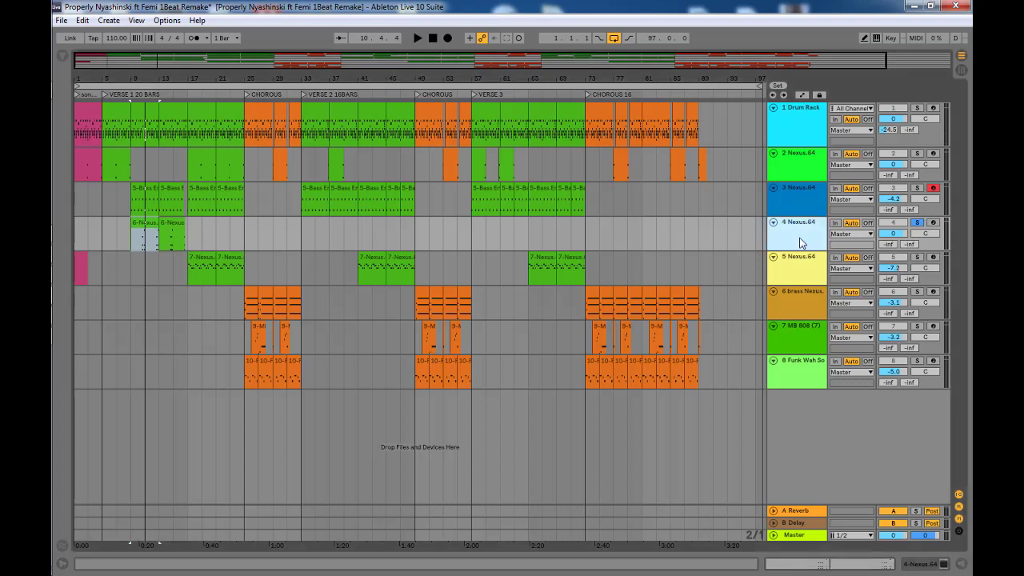
Step: Play the first 6-Nexus clip from bar 9 with track 4 soloed, and stop playback
left_click(152, 232)
key("space")
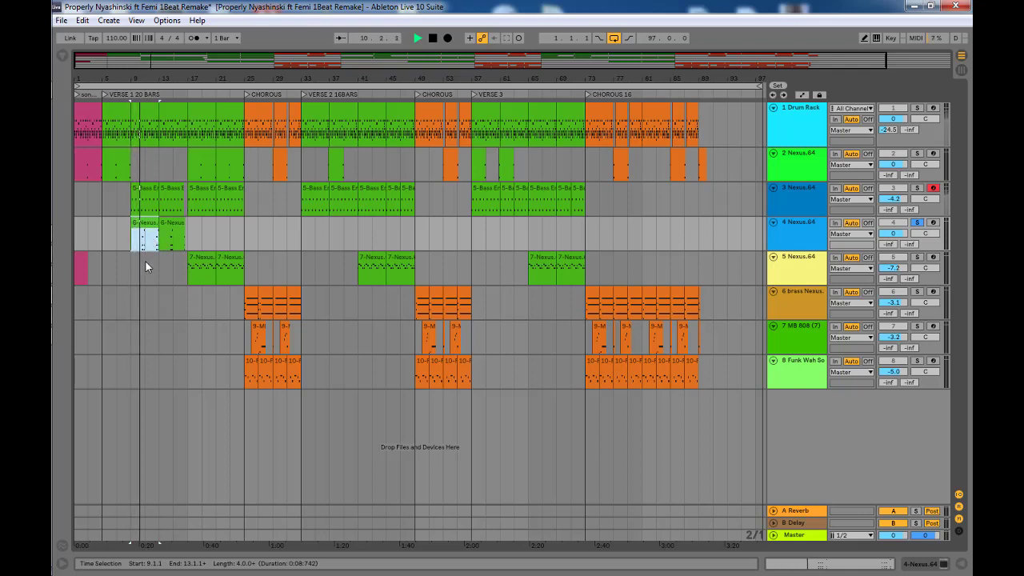
key("space")
Step: Unsolo track 4, play the full mix from bar 9, and select the second 6-Nexus clip before stopping
left_click(918, 223)
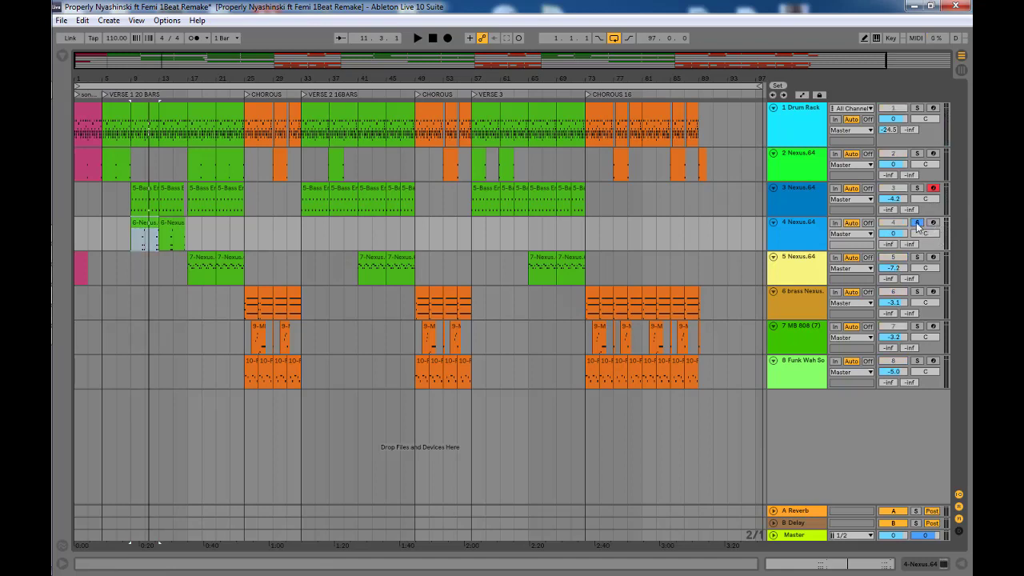
key("space")
left_click(917, 224)
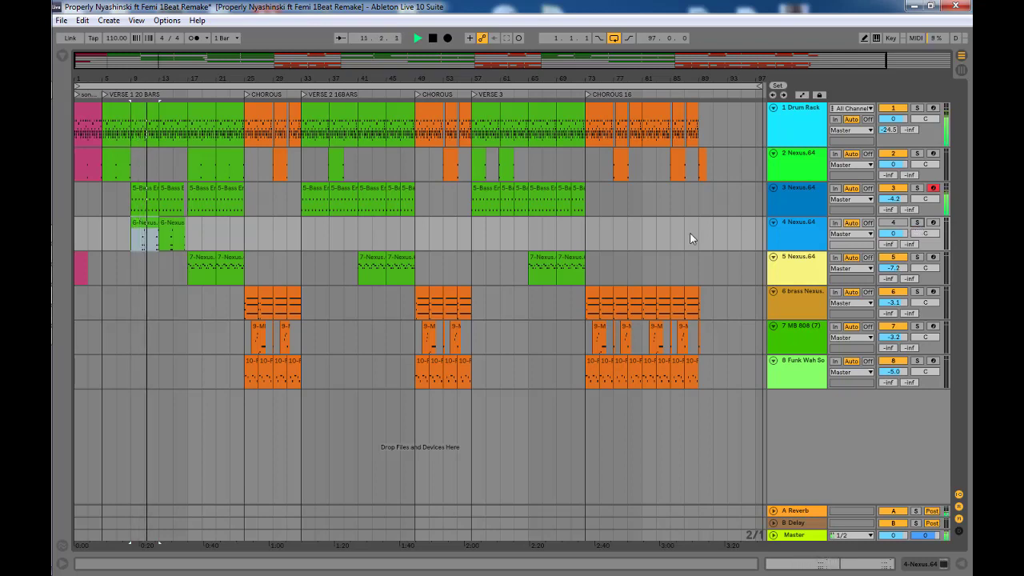
left_click(171, 231)
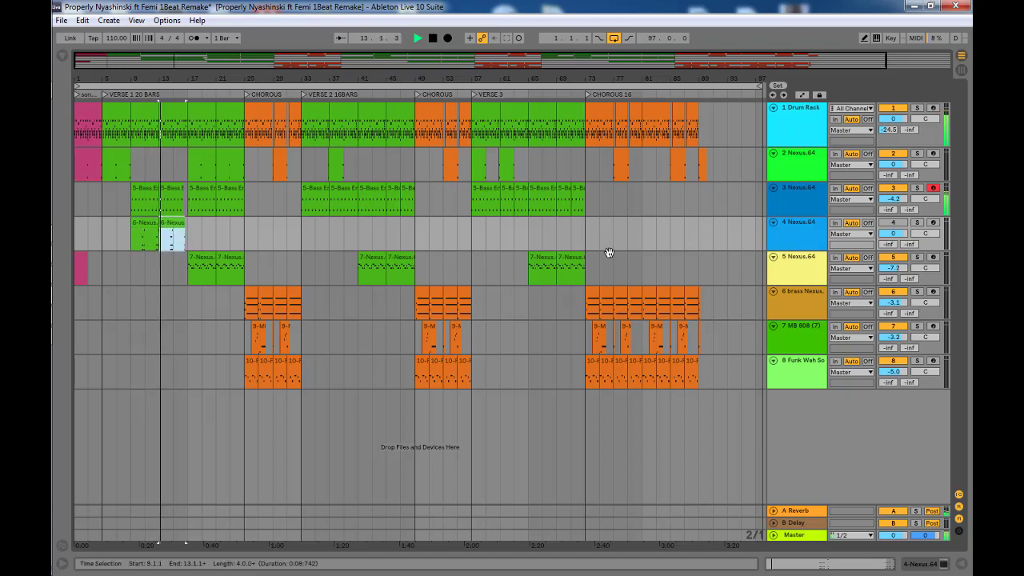
key("space")
Step: Show track 4's Nexus instrument with its PL Magig Brash preset, and close the plugin window
double_click(803, 235)
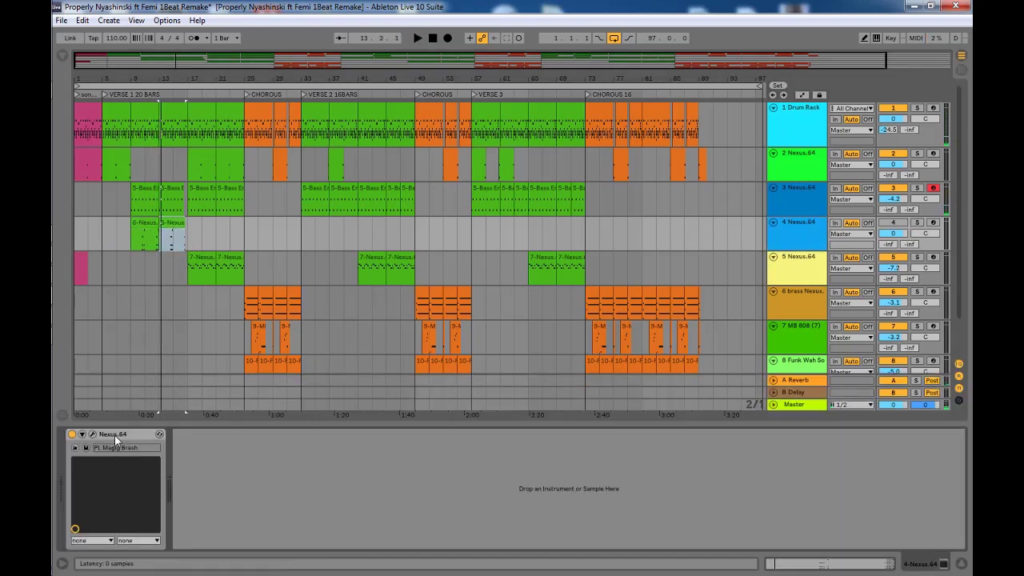
left_click(93, 433)
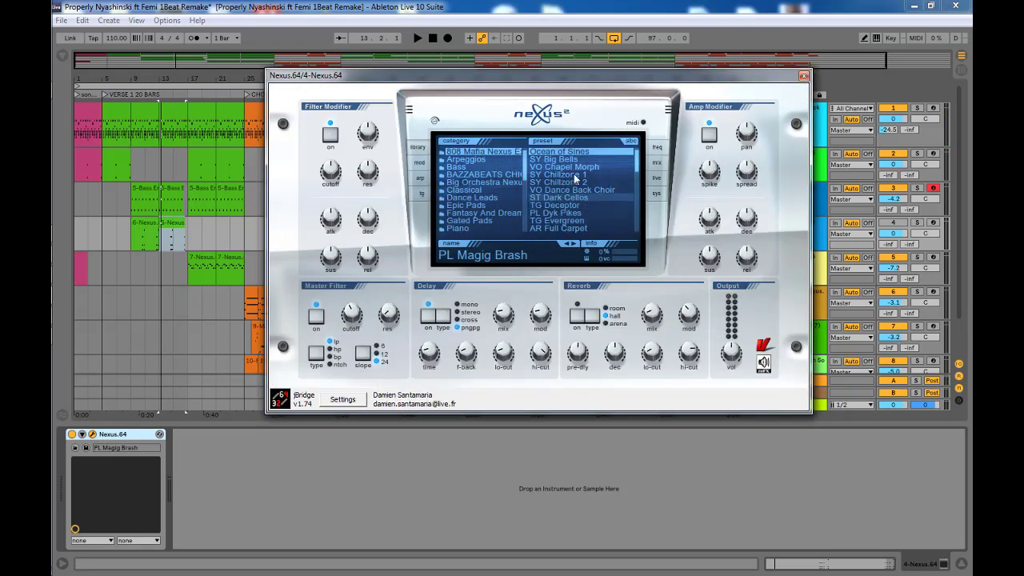
left_click(804, 78)
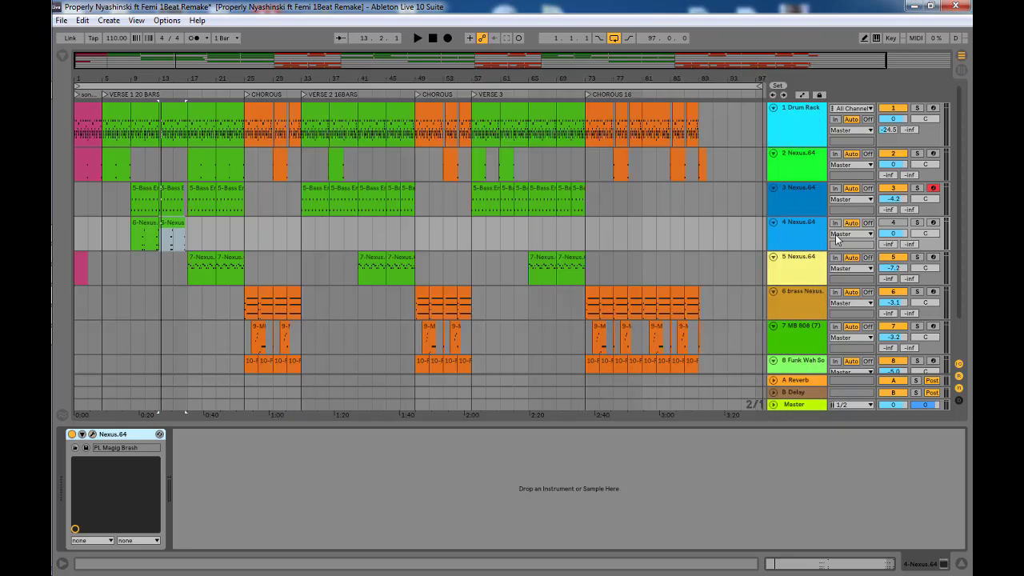
Step: Solo track 4 and play its second 6-Nexus clip from bar 13
left_click(172, 233)
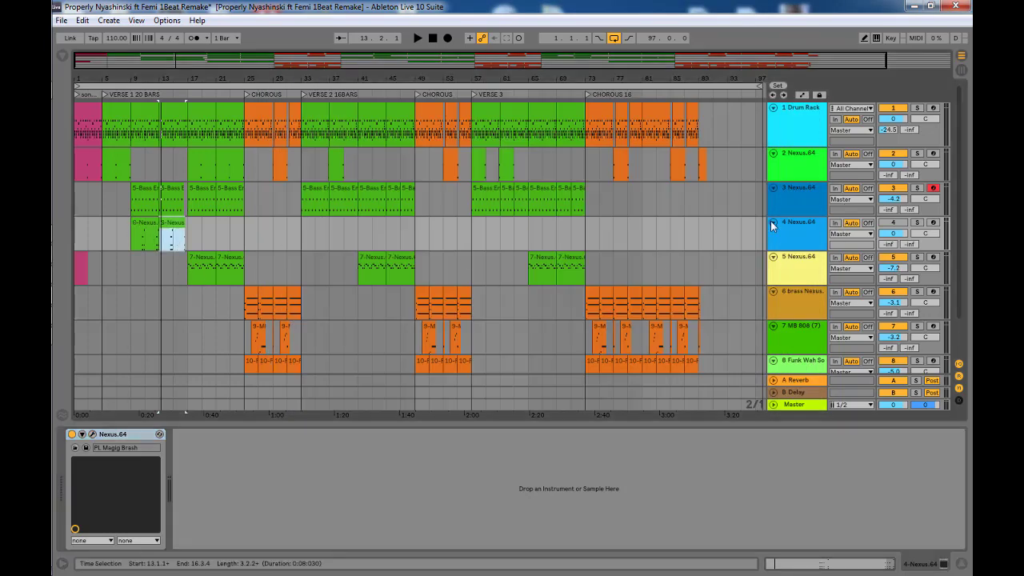
left_click(921, 224)
key("space")
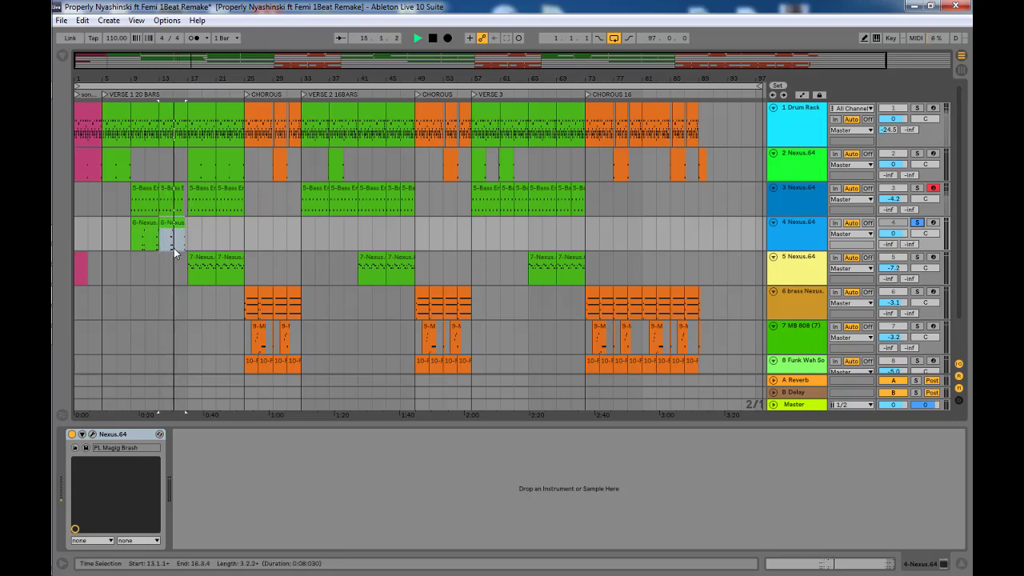
key("space")
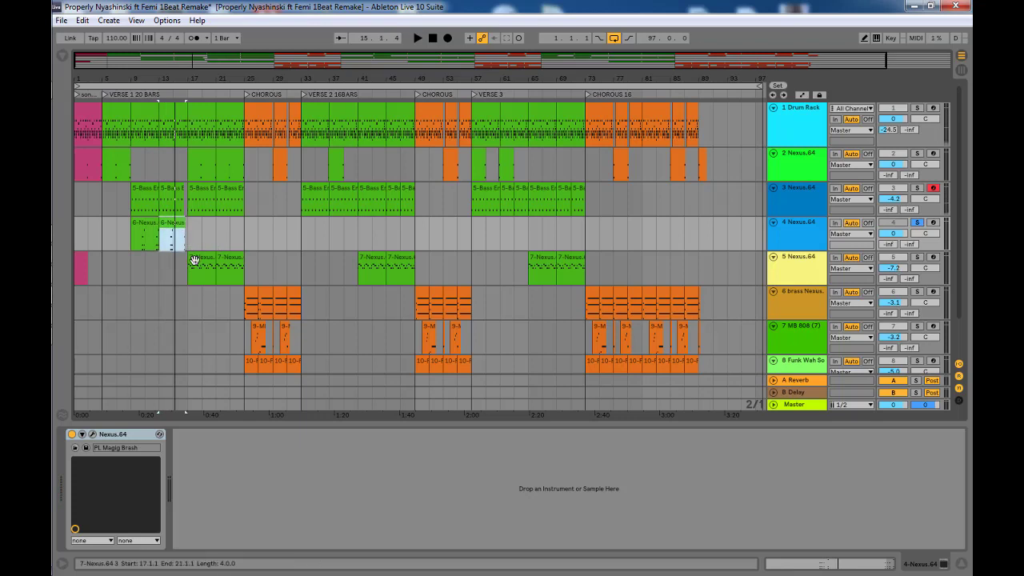
Step: Solo track 5 instead of track 4 and play its first green 7-Nexus clip from bar 17
left_click(190, 277)
left_click(189, 274)
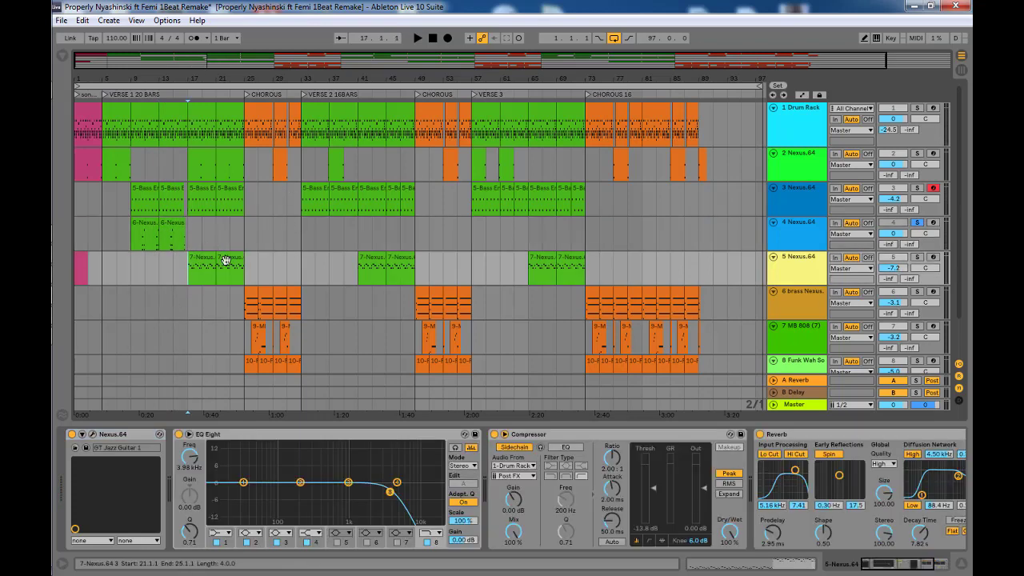
left_click(922, 261)
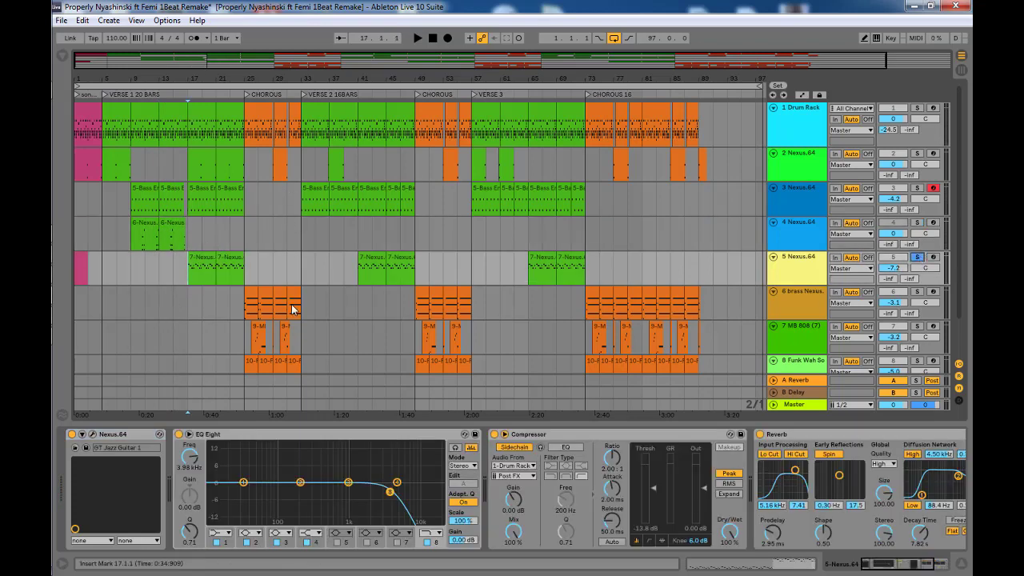
key("space")
left_click(201, 265)
key("space")
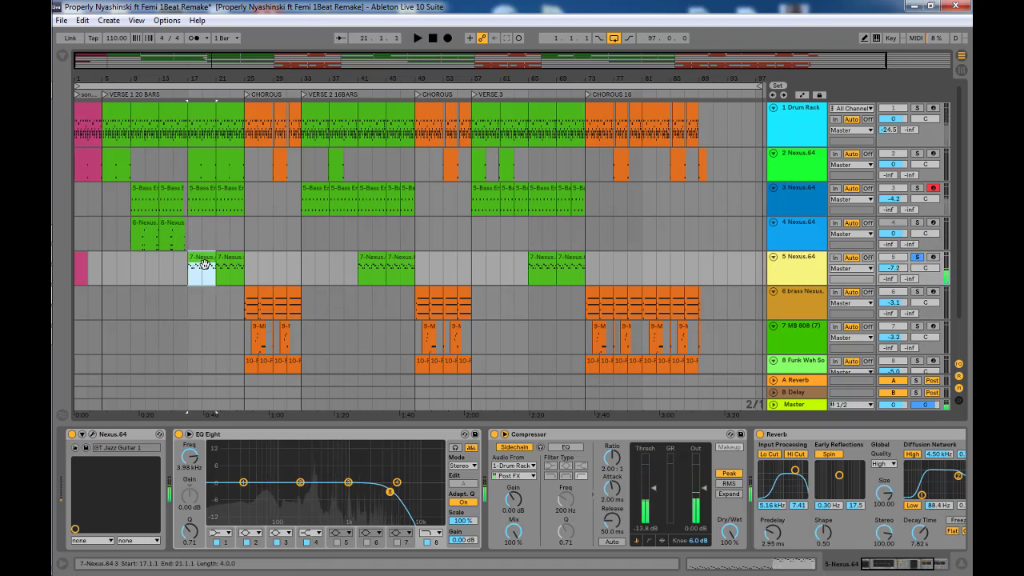
Step: Open the first green 7-Nexus clip on track 5 and play its melody in the note editor
double_click(198, 265)
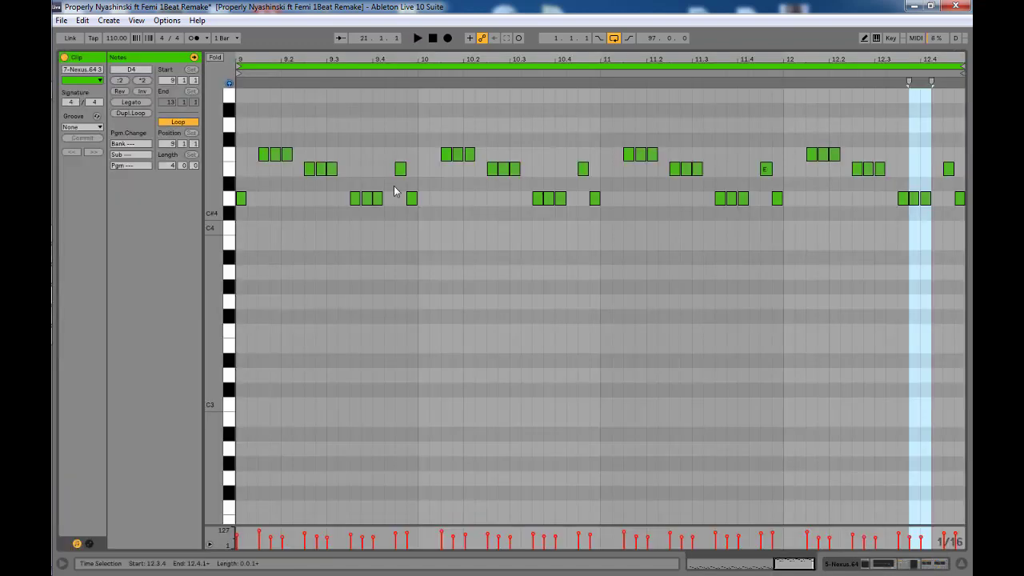
scroll(340, 207, "up", 2)
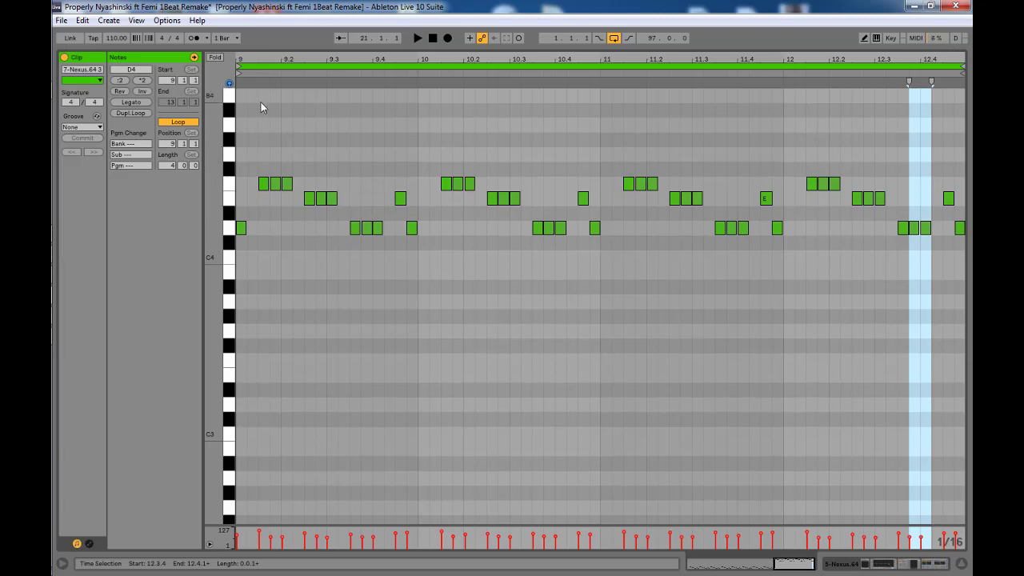
scroll(240, 212, "up", 1)
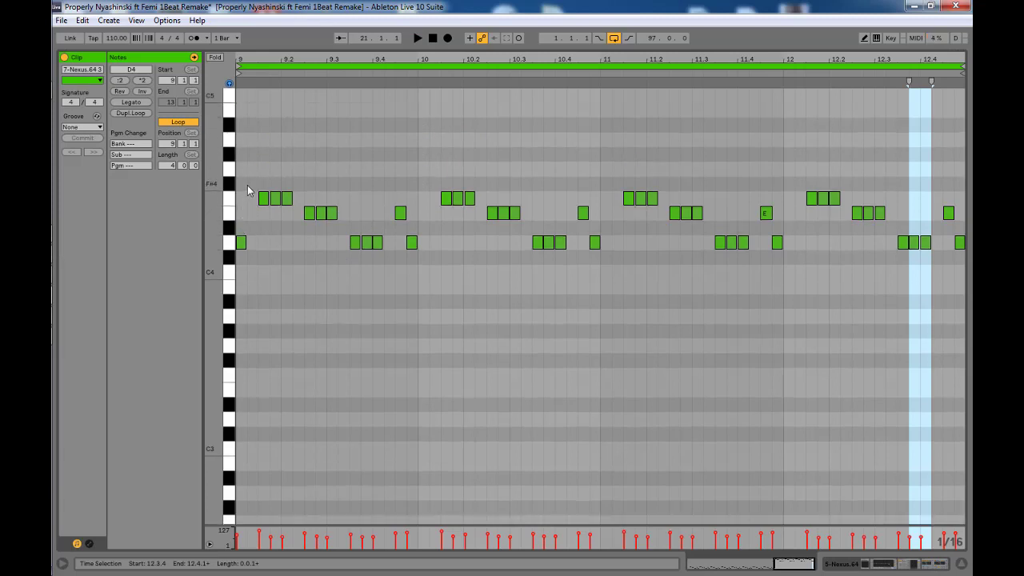
key("space")
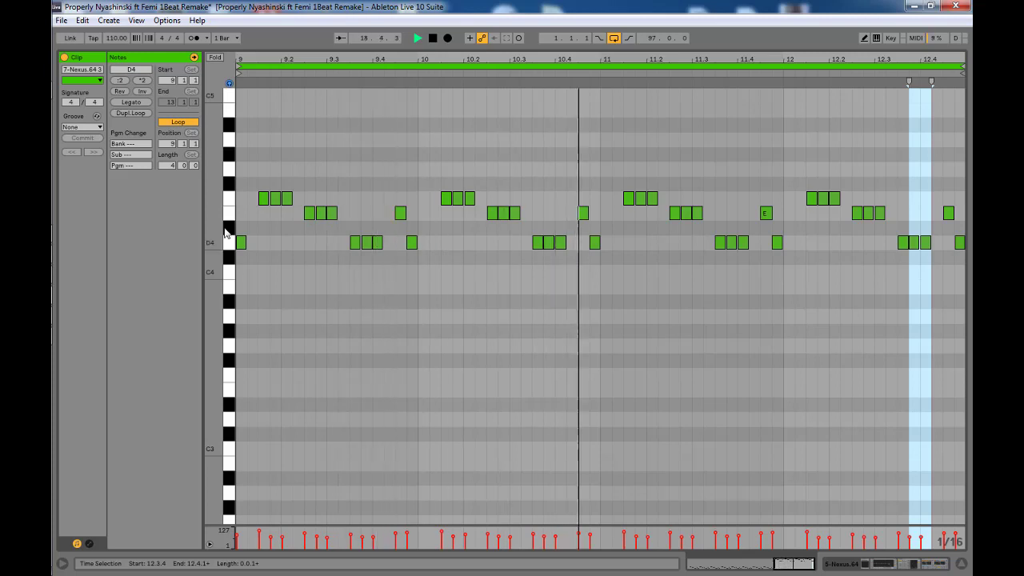
key("space")
Step: Examine the clip's D4, F4 and E4 note pattern up close, replay it from bar 17 and return to the arrangement
left_click_drag(322, 59, 513, 102)
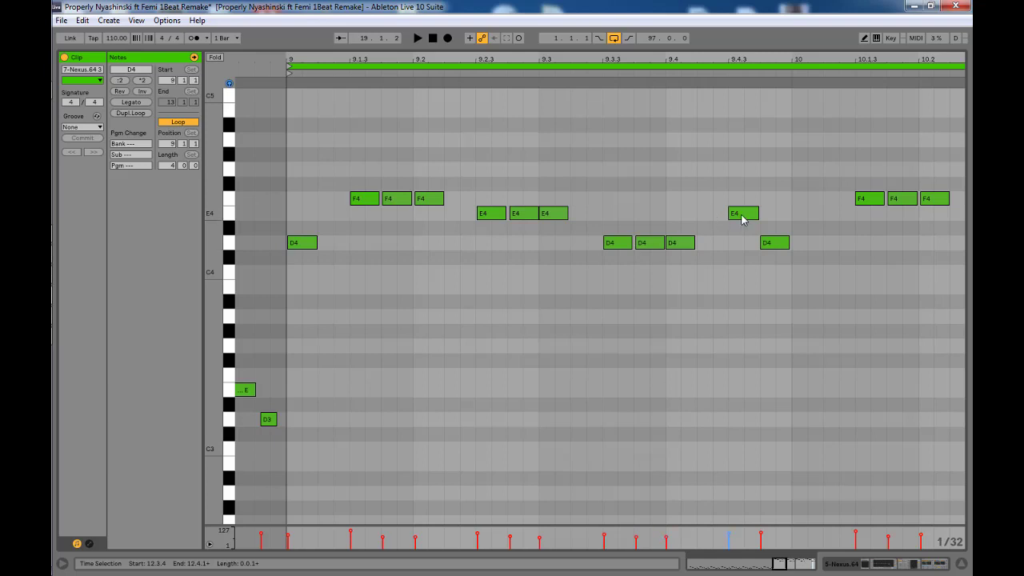
left_click_drag(353, 58, 351, 32)
key("space")
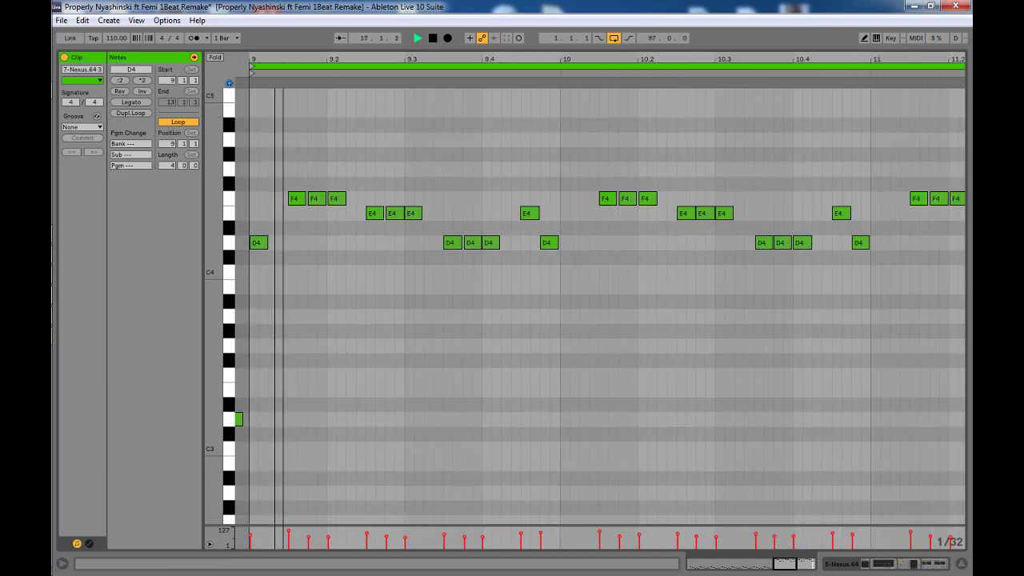
left_click(961, 565)
key("space")
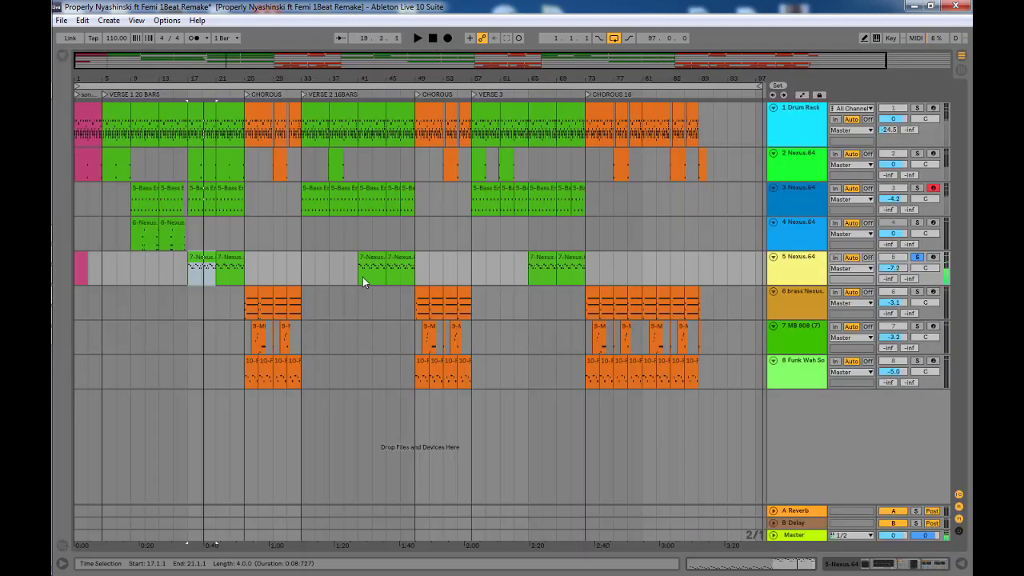
Step: Show track 5's Nexus instrument with its GT Jazz Guitar 1 preset in the XP Guitars category, then close the plugin window
double_click(789, 273)
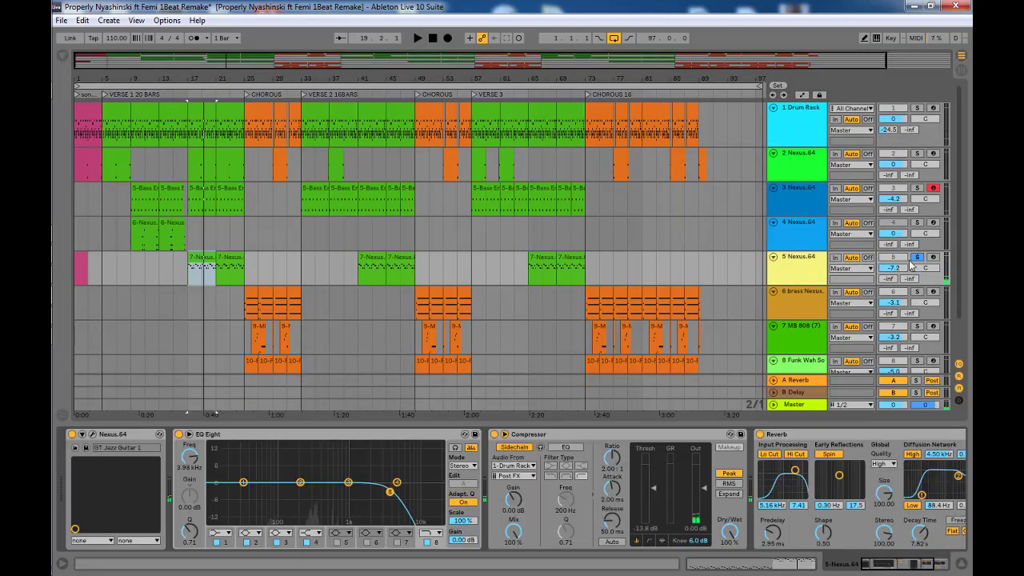
left_click(90, 435)
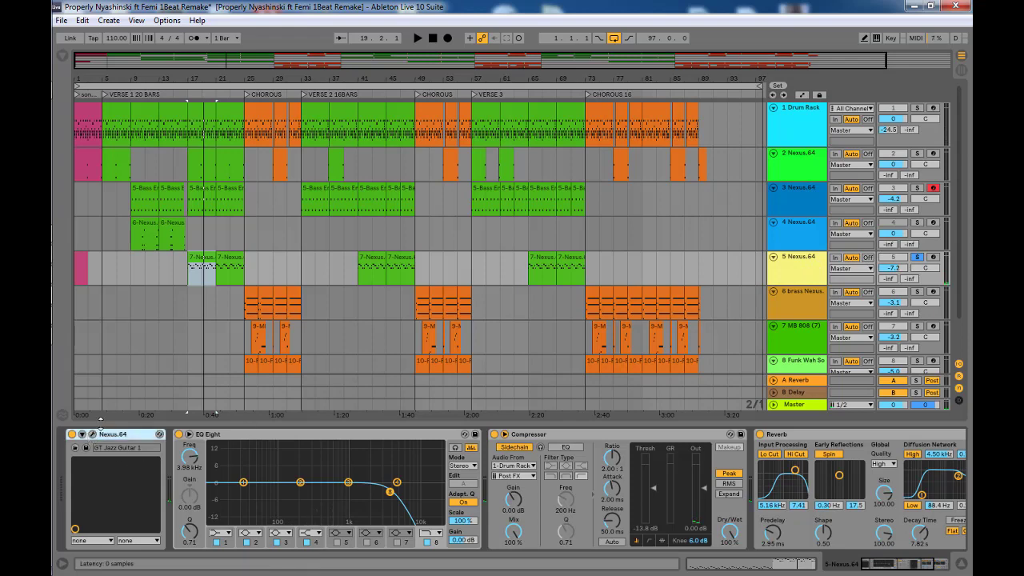
left_click(92, 436)
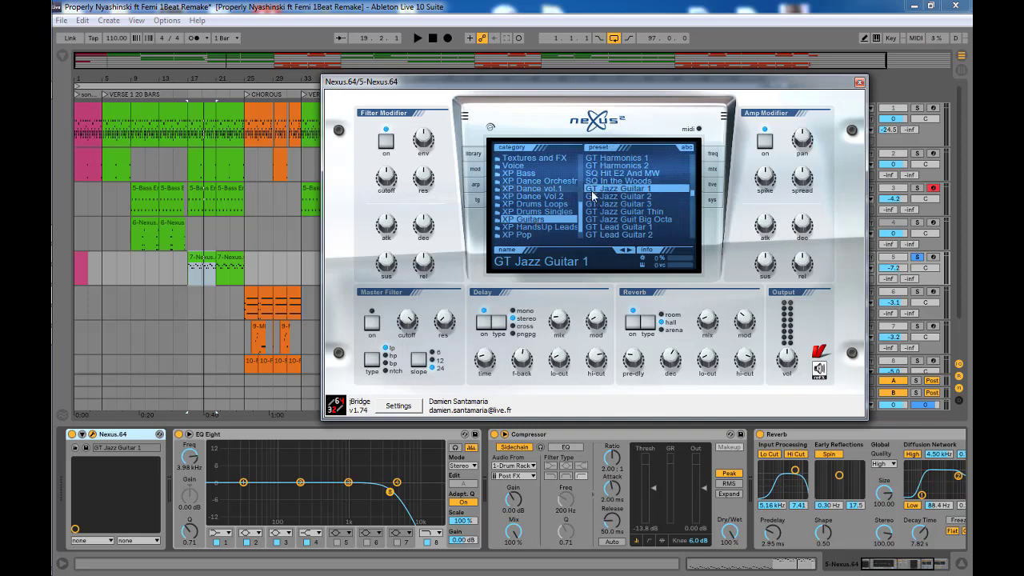
left_click(860, 83)
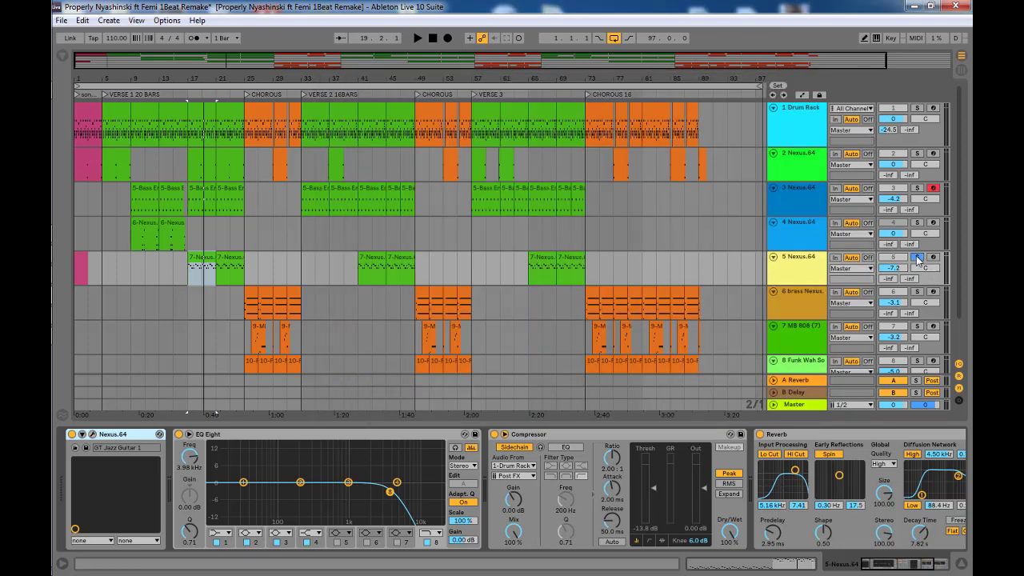
Step: Unsolo track 5 and play the full verse 1 mix from bar 5 to about bar 21
left_click(917, 257)
scroll(212, 238, "down", 2)
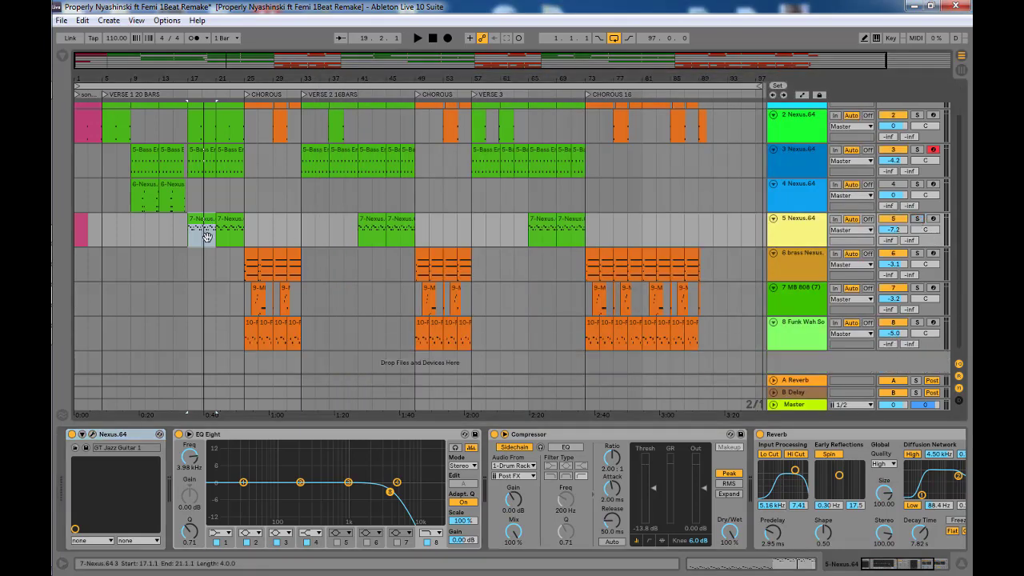
scroll(207, 244, "up", 2)
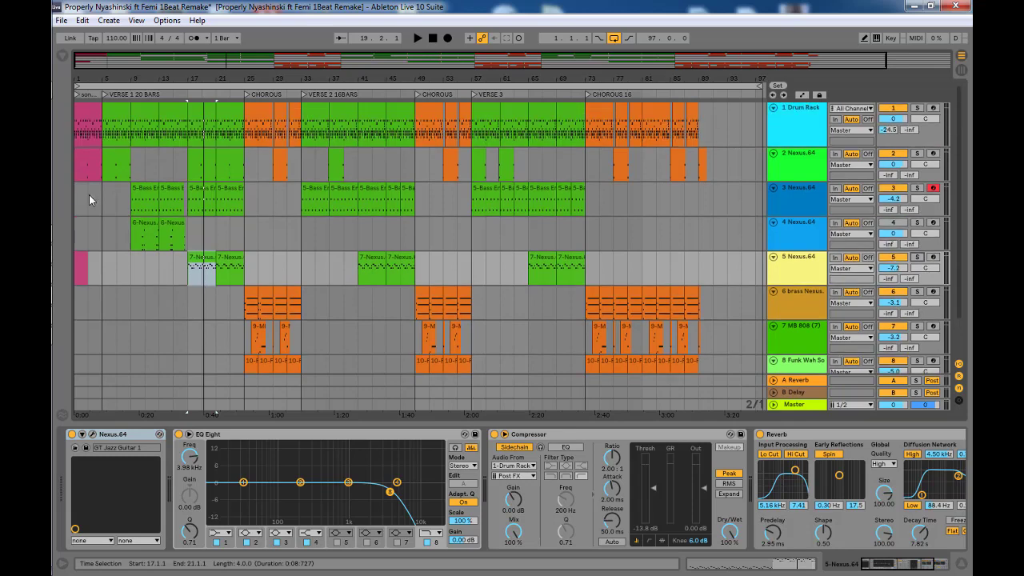
left_click(106, 228)
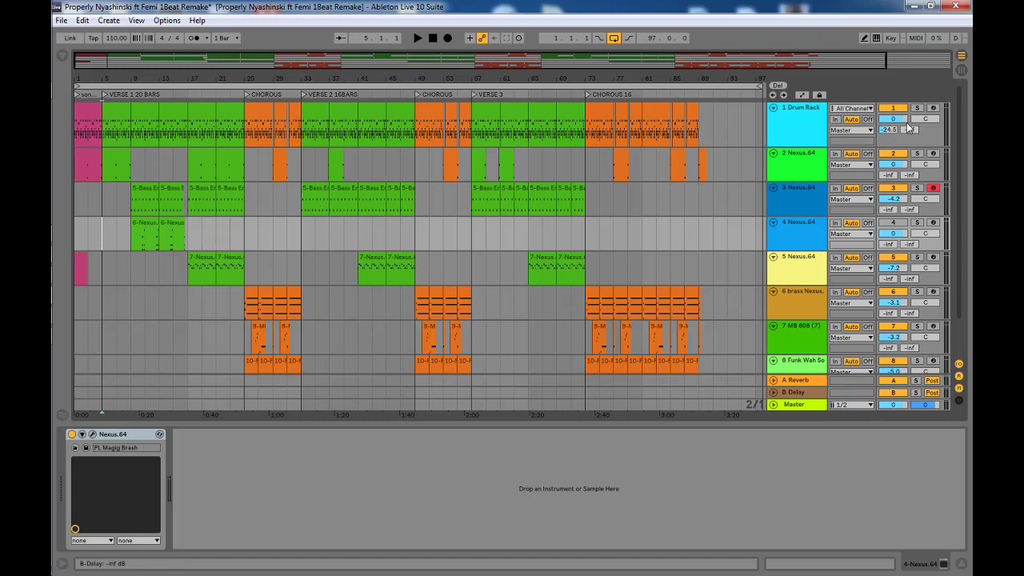
key("space")
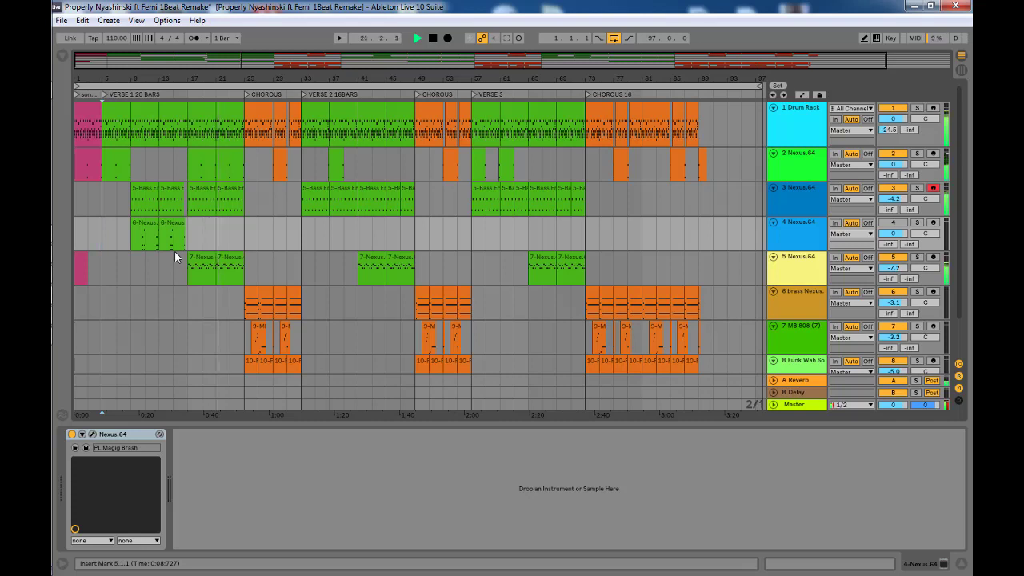
key("space")
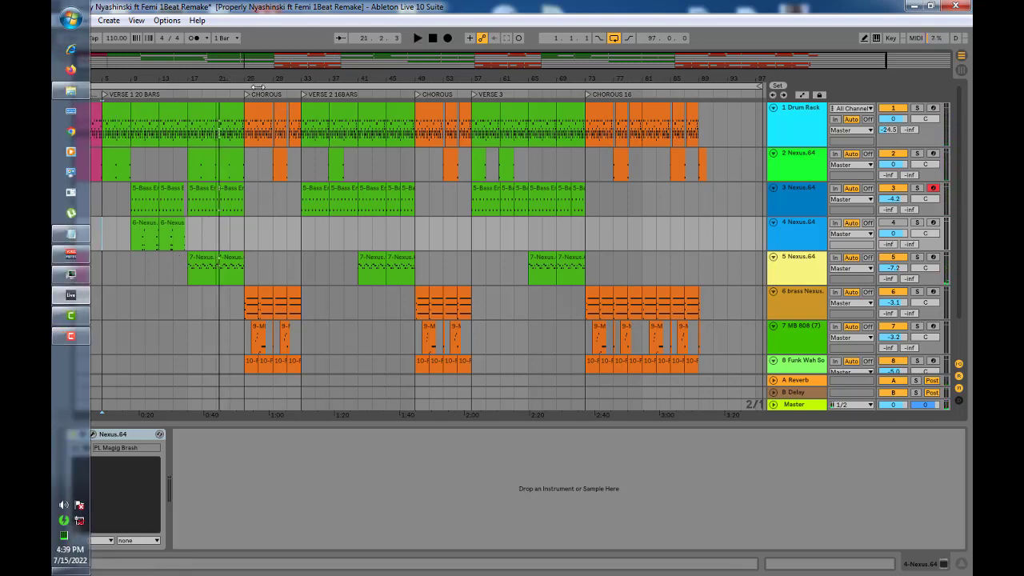
Step: Play the full mix into the first chorus at bar 25, then stop and set the insert mark at bar 24
left_click_drag(274, 83, 333, 128)
left_click(309, 113)
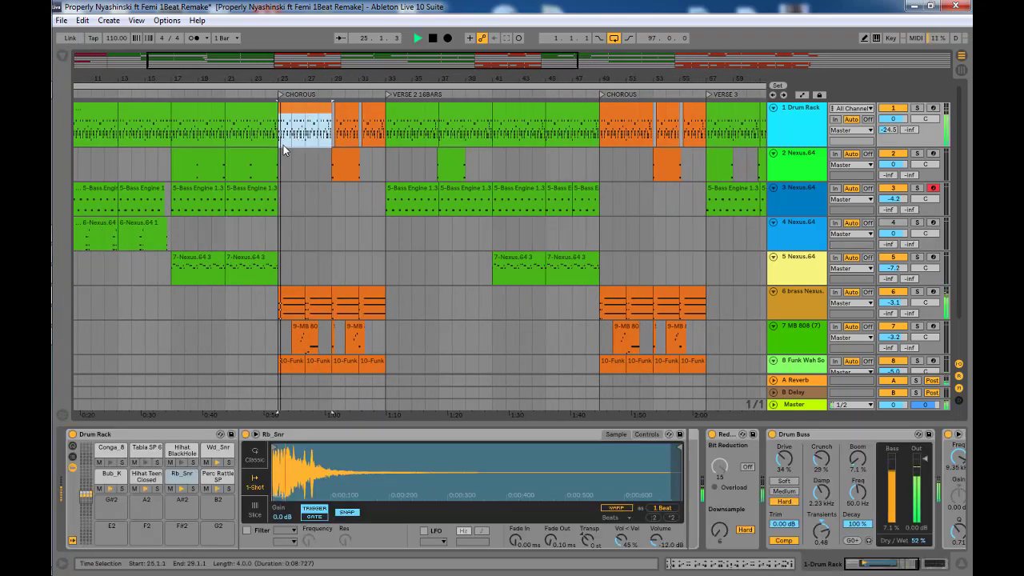
key("space")
left_click(272, 141)
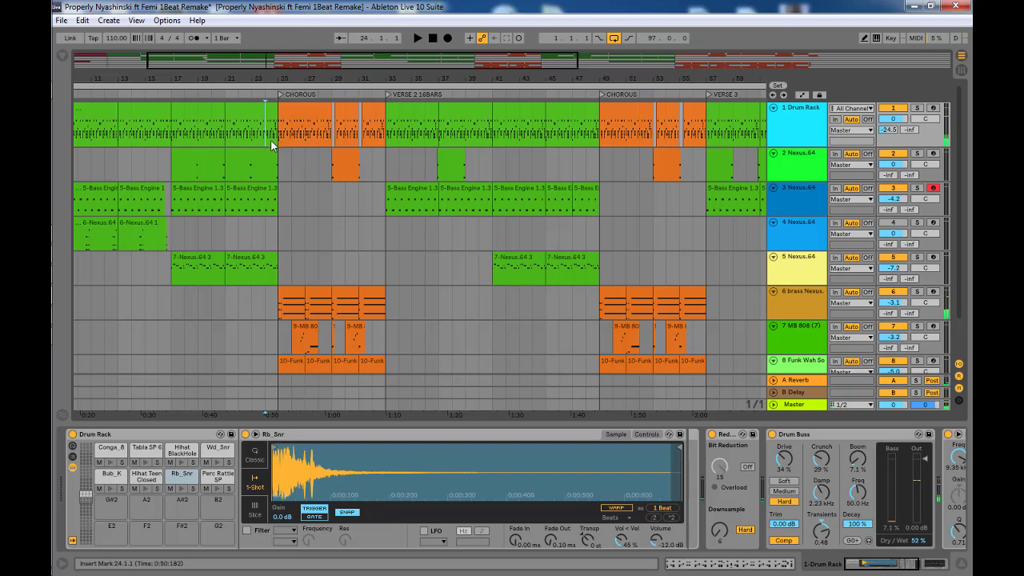
Step: Open the last verse 1 drum clip on track 1, examine the fill ending its fourth bar, and return to the arrangement
double_click(272, 110)
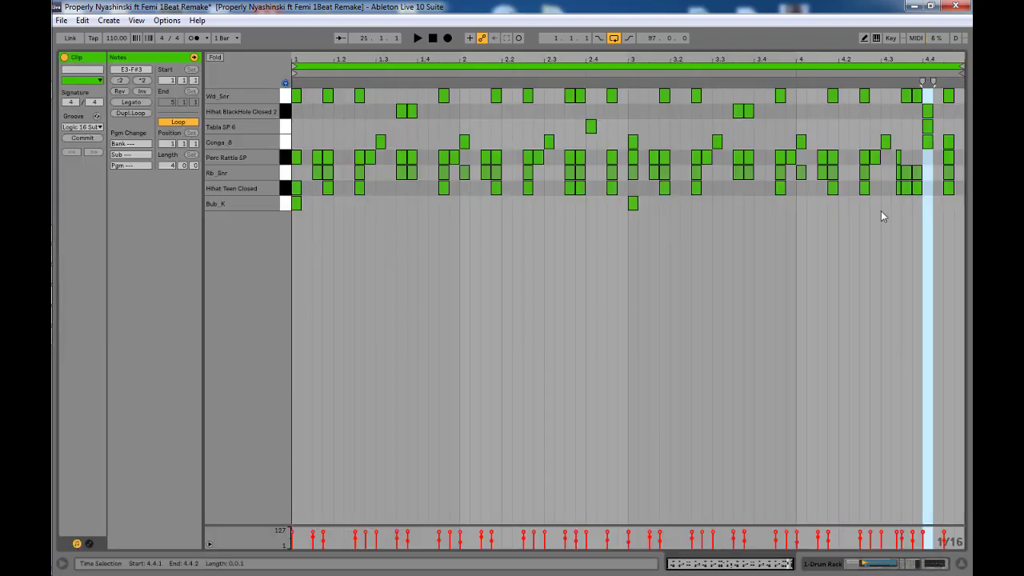
left_click(866, 210)
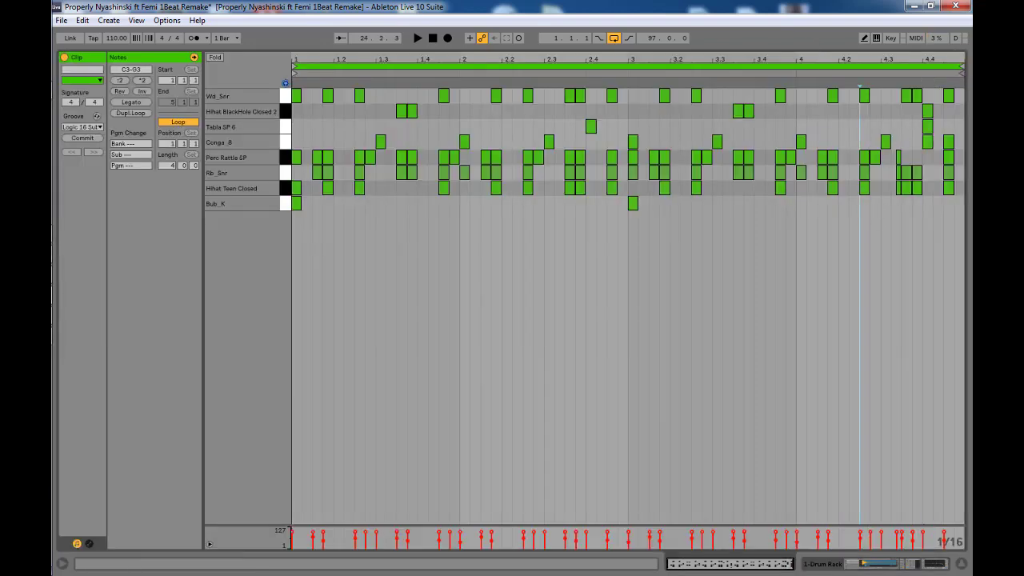
left_click(961, 566)
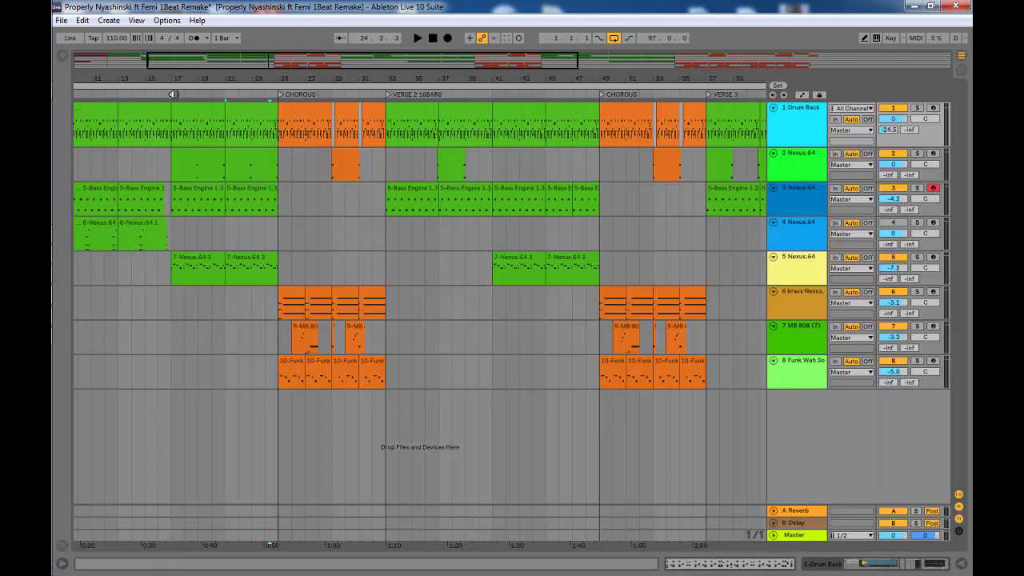
Step: Solo the Drum Rack track, reopen the clip before the chorus, play its closing fill and return to the arrangement
left_click(917, 107)
double_click(268, 110)
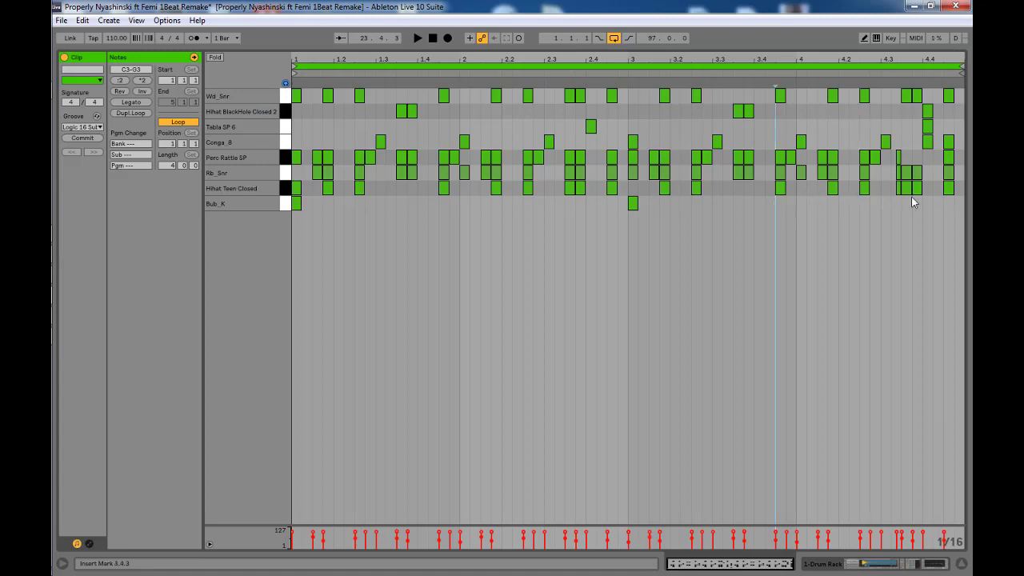
left_click(804, 162)
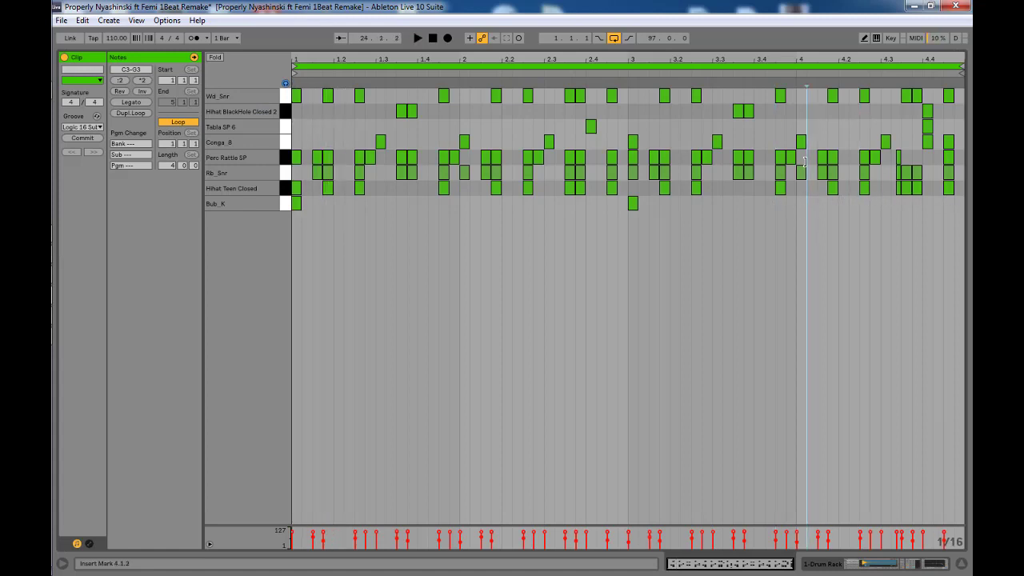
left_click(767, 74)
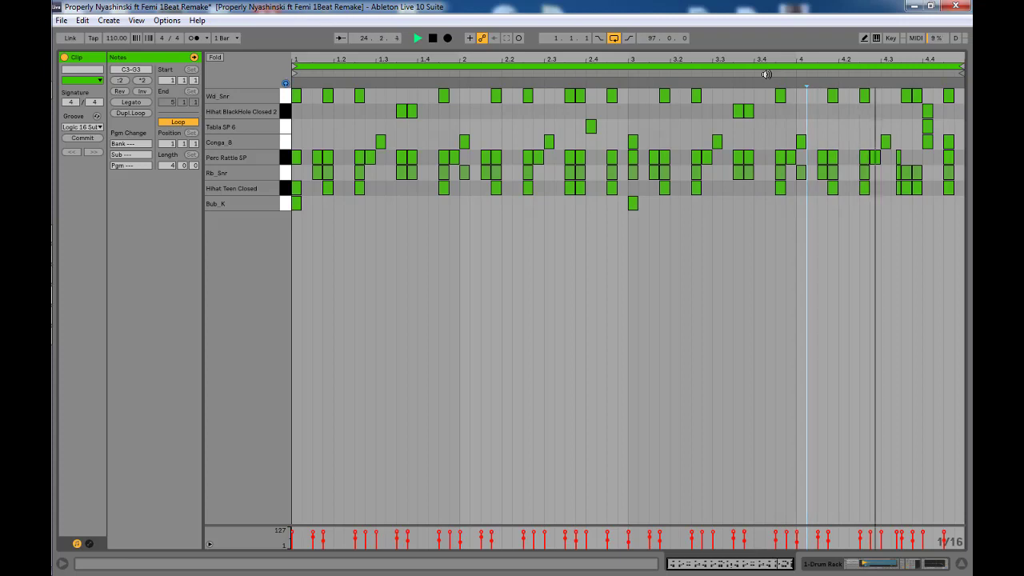
key("space")
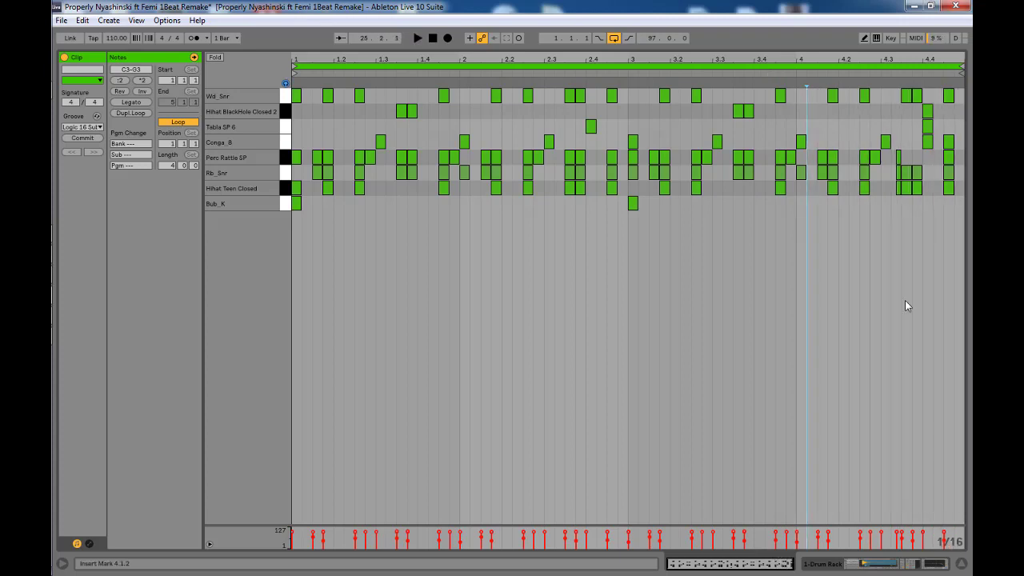
left_click(962, 565)
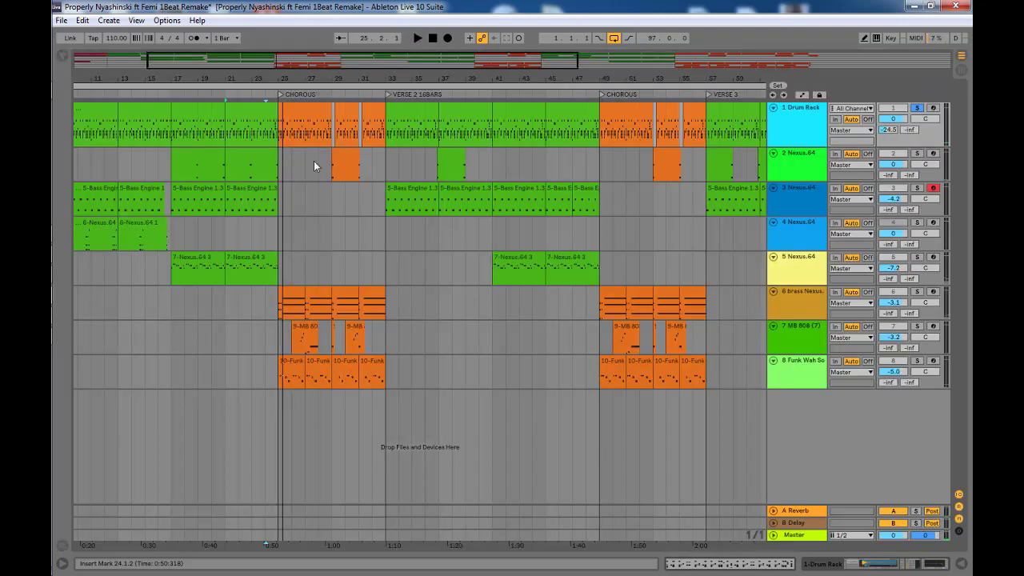
Step: Select the start of the first chorus at bar 25 and solo the track 6 brass Nexus
left_click(304, 112)
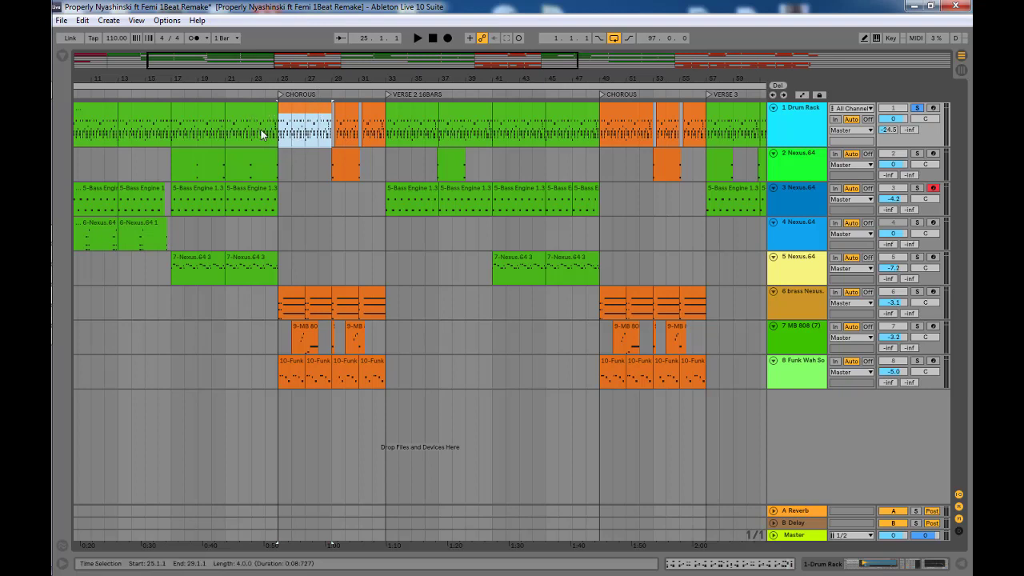
left_click(284, 317)
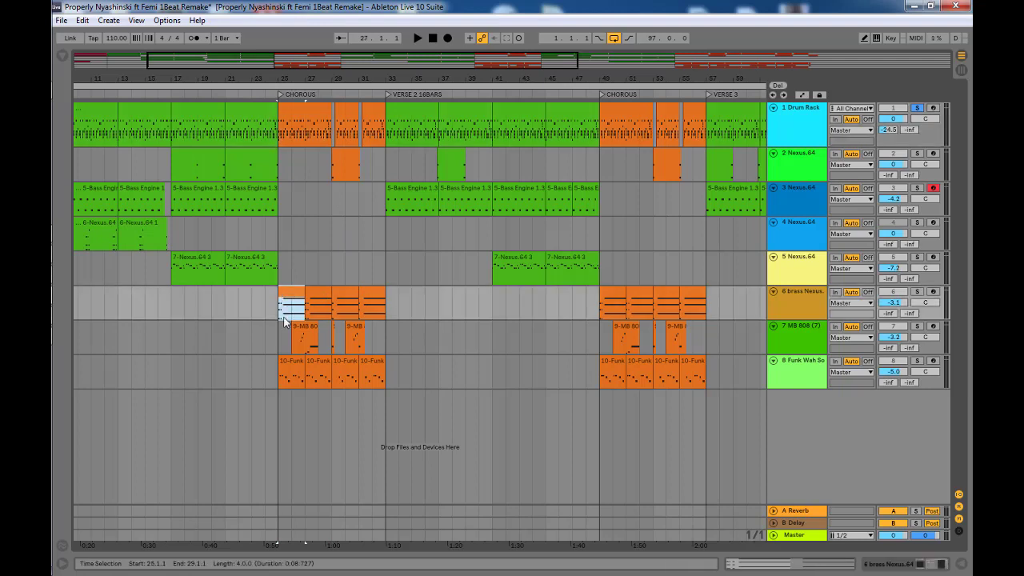
left_click(277, 335)
left_click(784, 310)
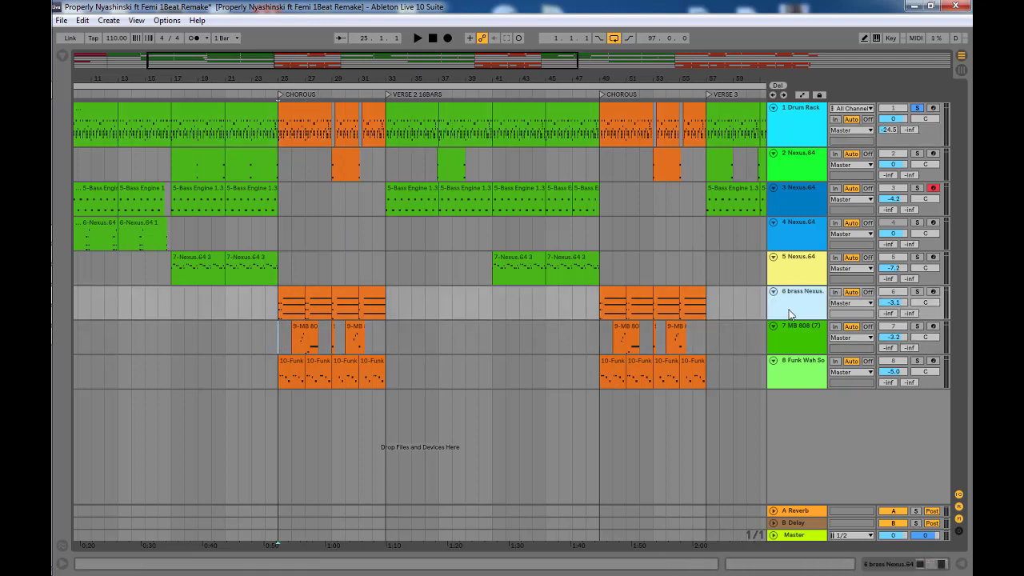
left_click(918, 292)
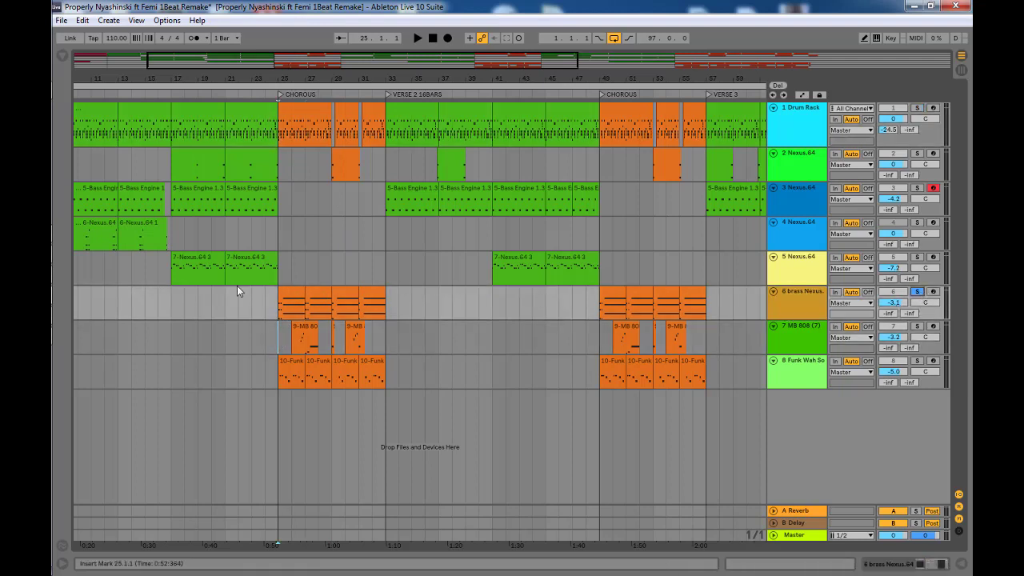
Step: Open the first chorus brass clip on track 6, play its chords in the note editor and return to the arrangement
double_click(299, 293)
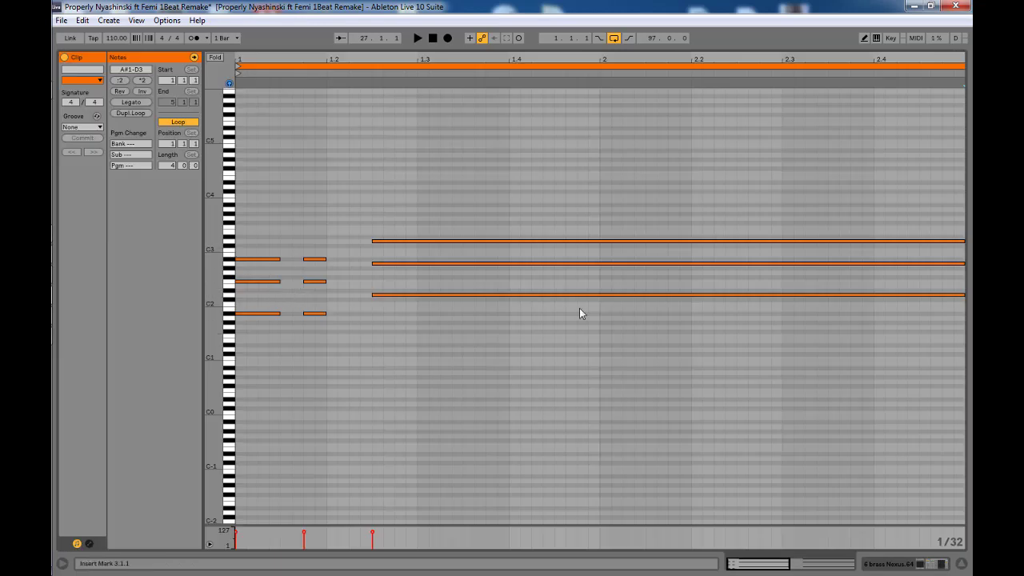
key("space")
key("space")
key("space")
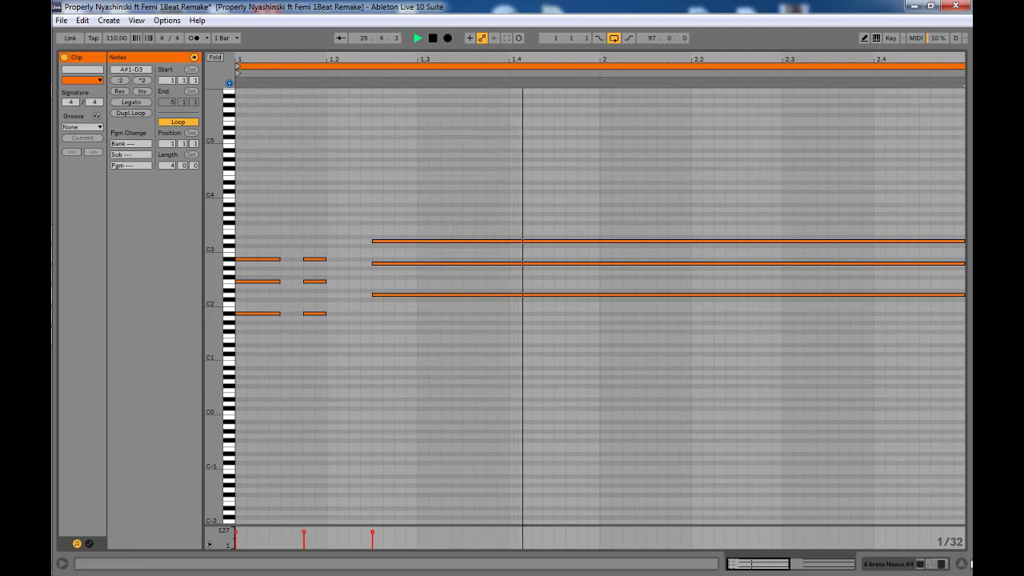
key("space")
left_click(963, 565)
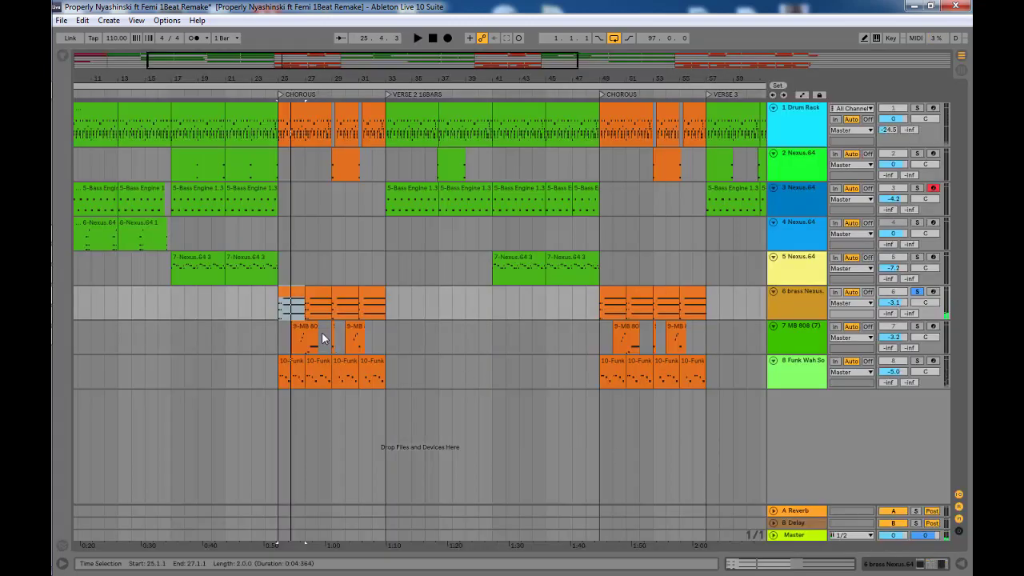
Step: Select the first 10-Funk Wah clip on track 8, show the track's Funk Wah Solo device chain and solo the track
key("Down")
key("Down")
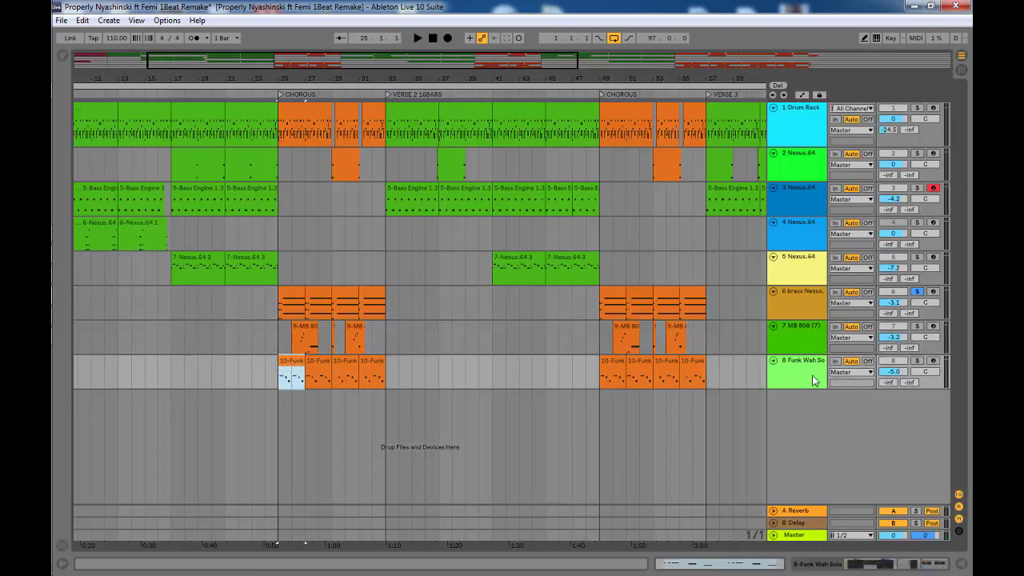
left_click(794, 378)
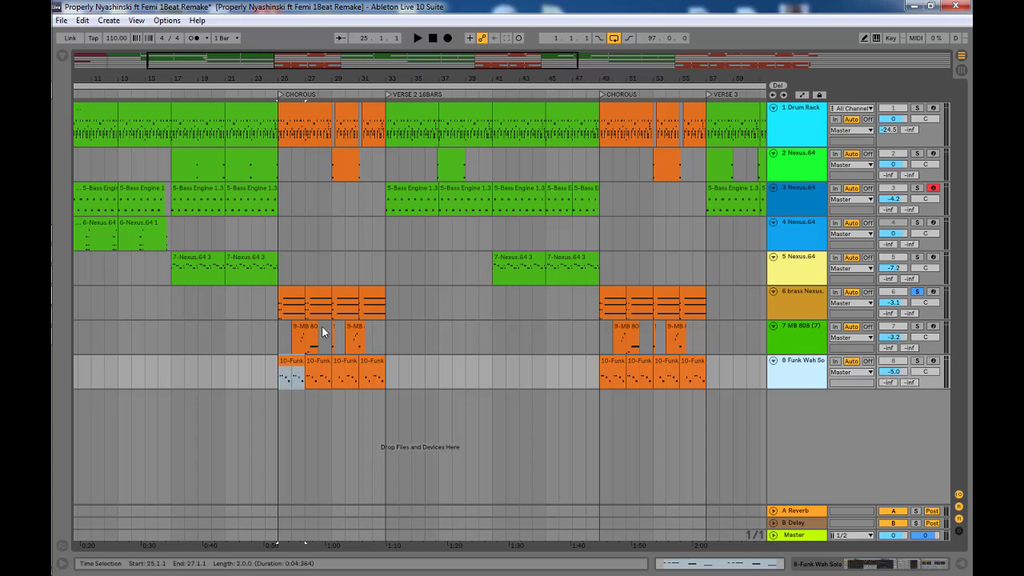
double_click(793, 377)
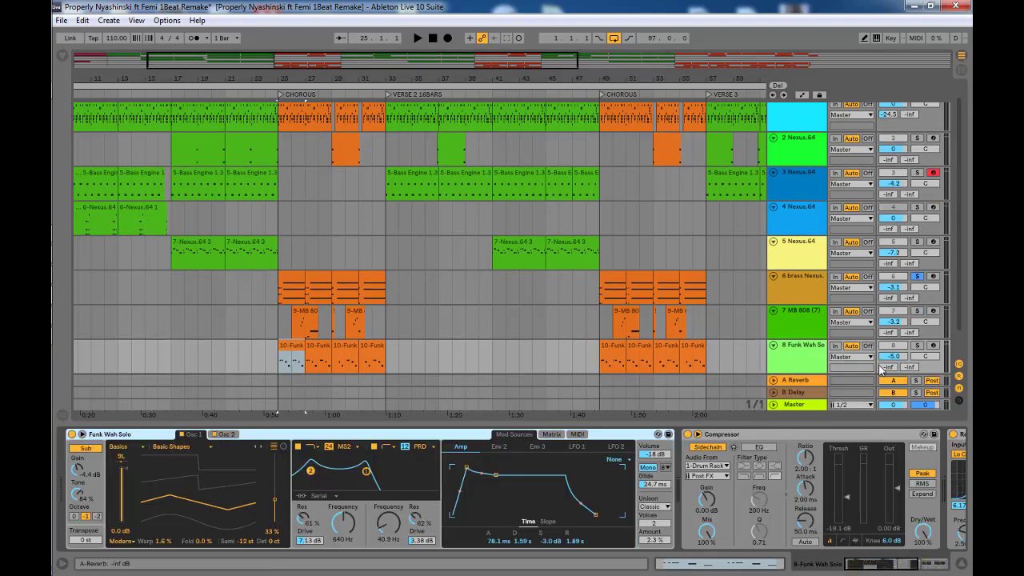
left_click(918, 347)
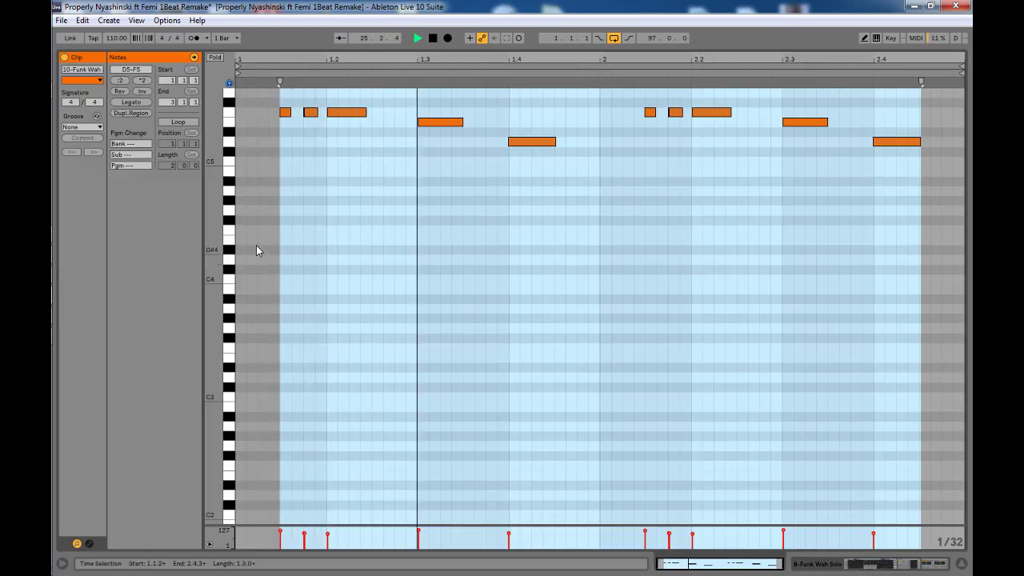
Step: Play through the first 10-Funk Wah clip's notes in the note editor and return to the arrangement
scroll(325, 275, "up", 1)
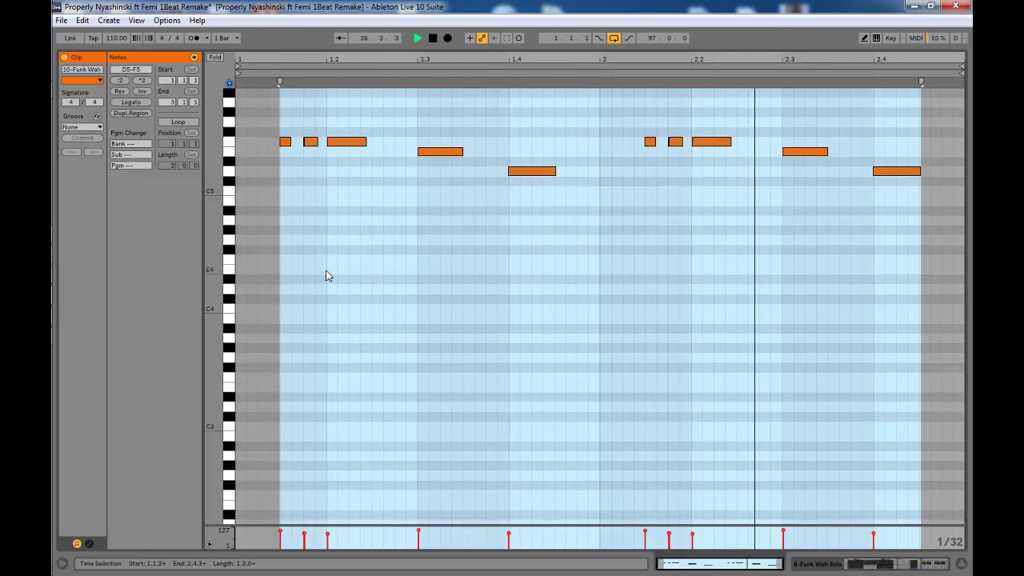
key("space")
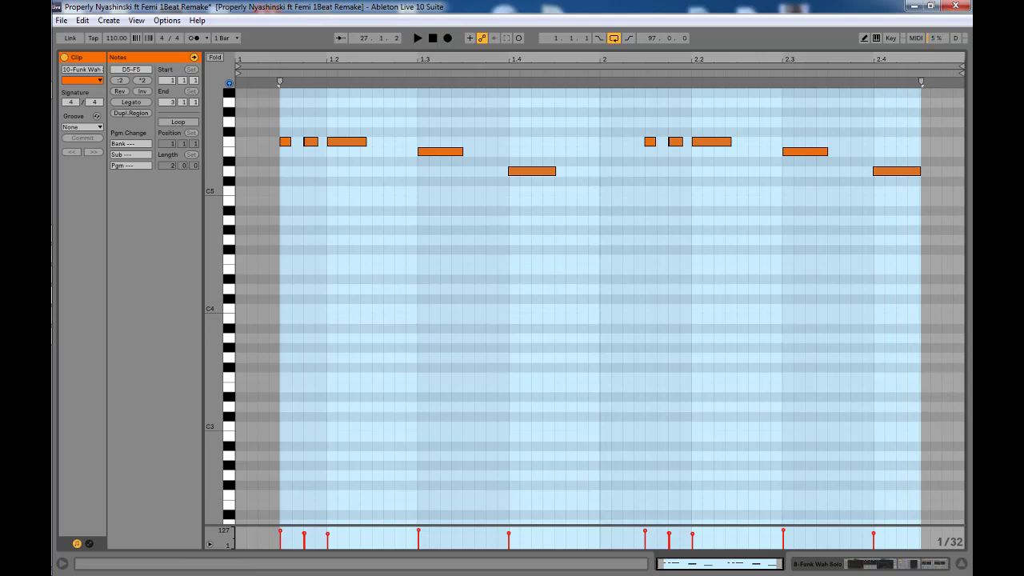
left_click(963, 565)
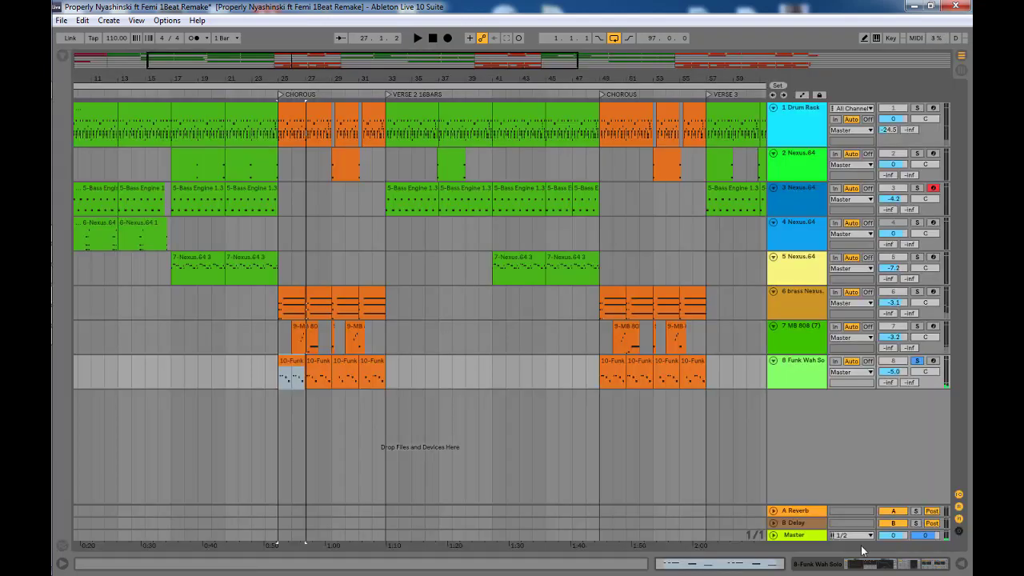
Step: Show track 8's Funk Wah Solo.adv preset among the Synth Lead sounds in the browser, then leave instrument swapping
double_click(788, 372)
left_click(196, 434)
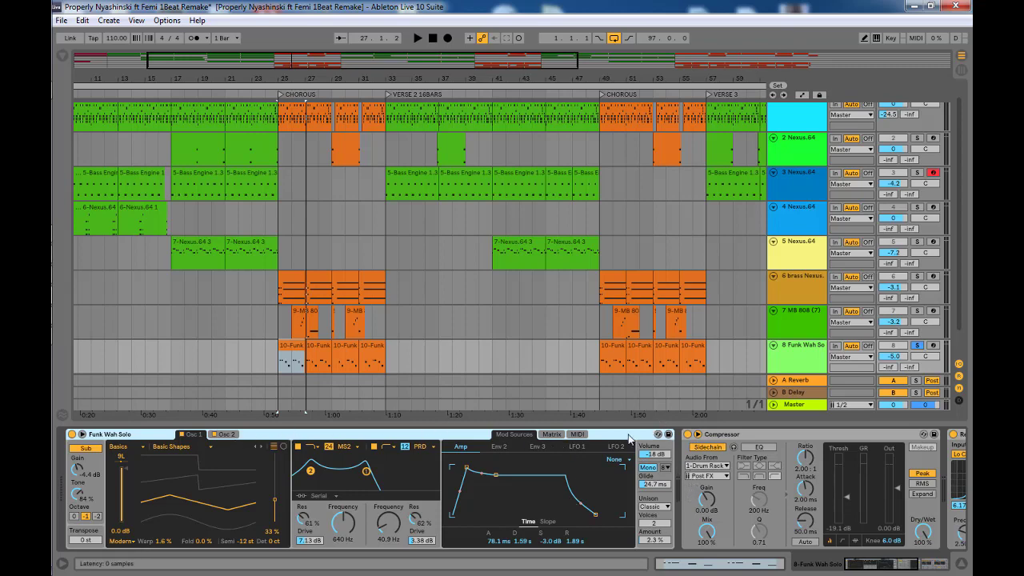
left_click(658, 434)
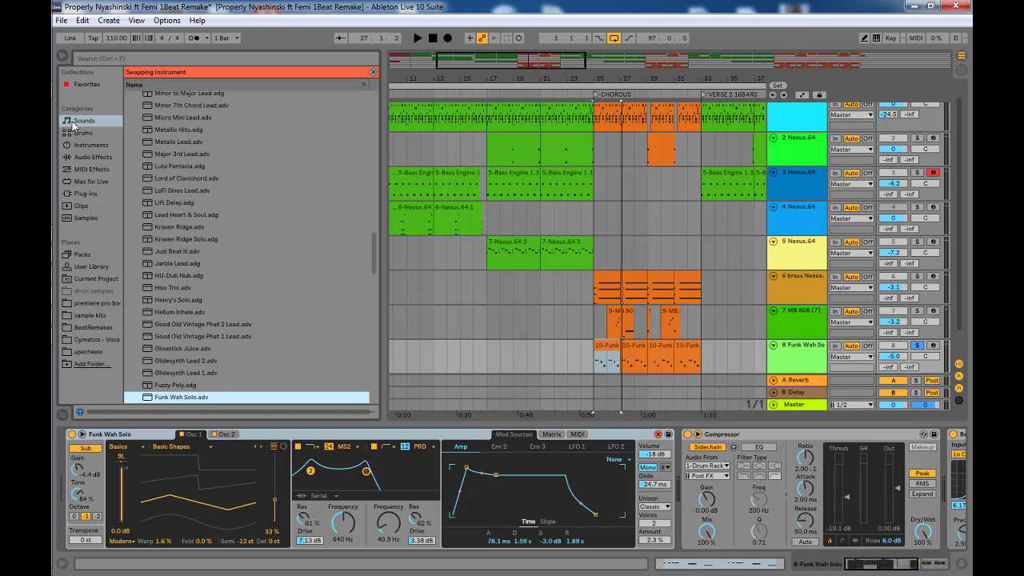
mouse_move(375, 256)
left_mouse_down()
mouse_move(377, 105)
mouse_move(380, 268)
left_mouse_up()
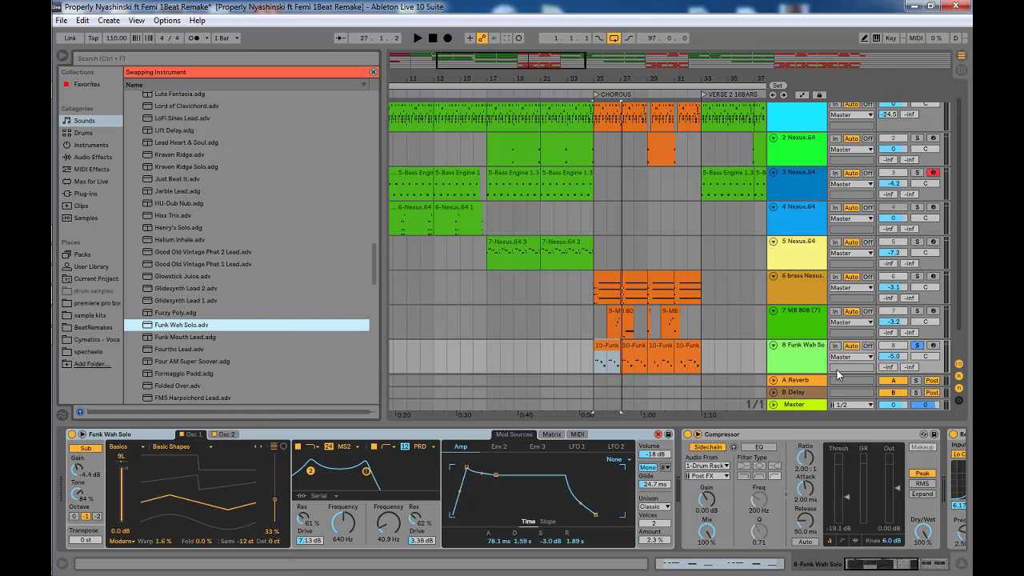
left_click(802, 351)
Step: Play the first 10-Funk Wah clip soloed from bar 25, then stop and hide the browser
left_click(605, 359)
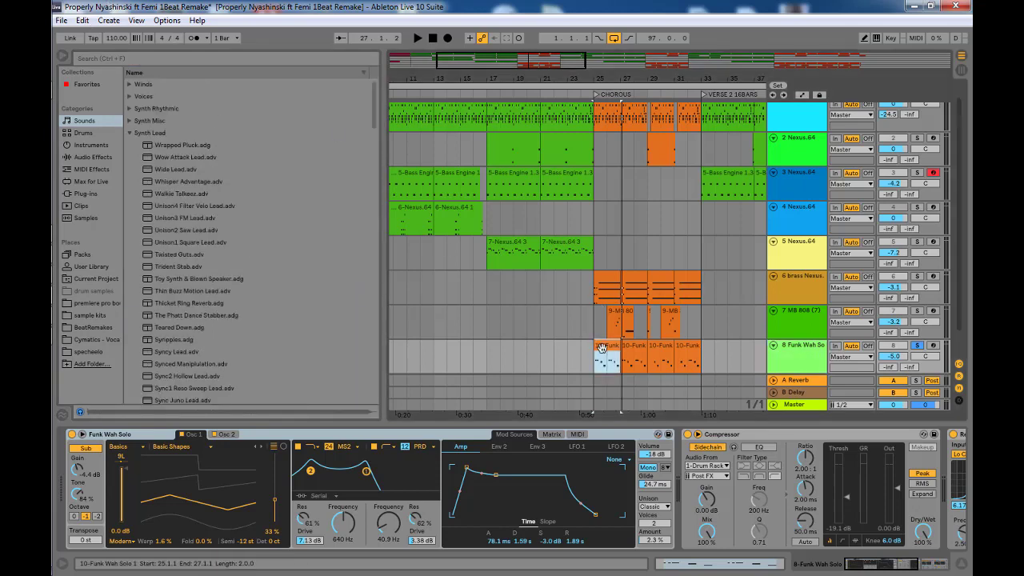
key("space")
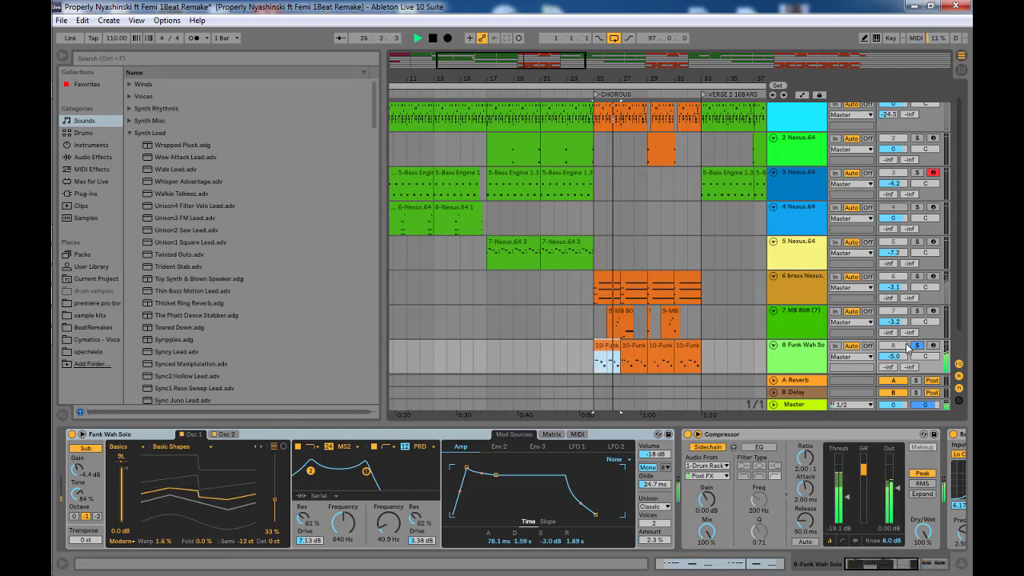
key("space")
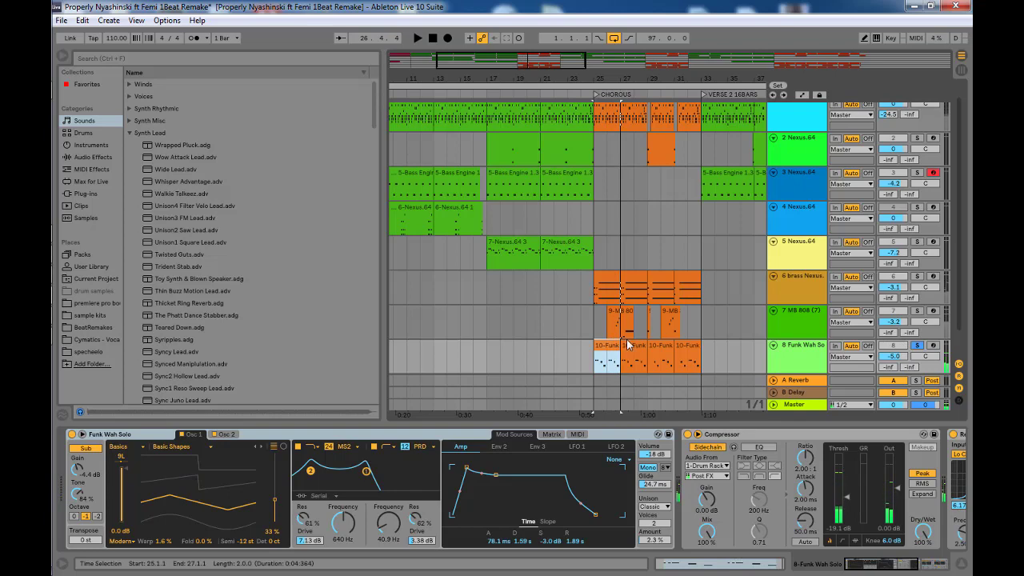
left_click(61, 59)
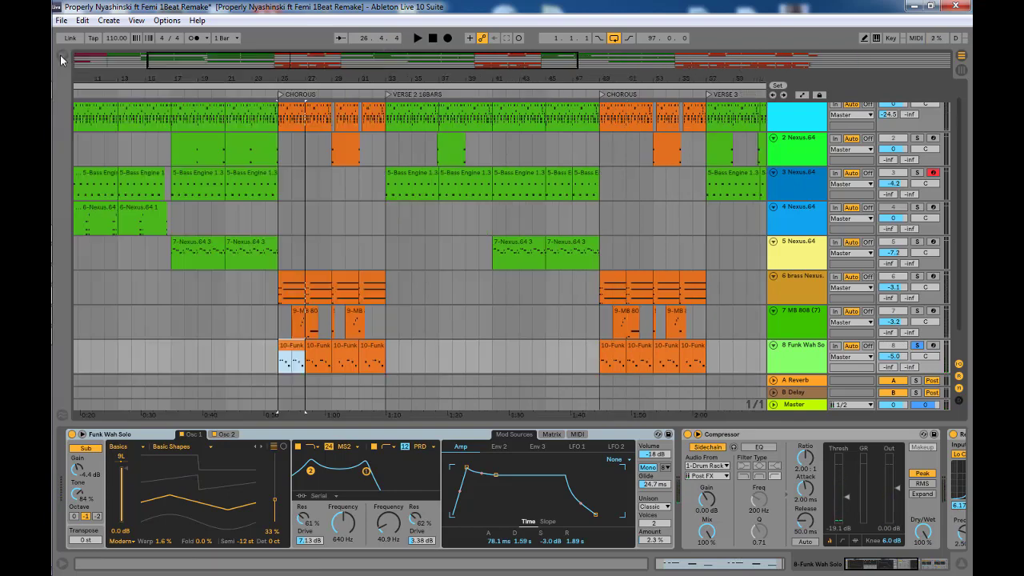
Step: Open the first chorus 9-MB 808 clip on track 7 and play its notes from just before bar 7 in the note editor
left_click(298, 312)
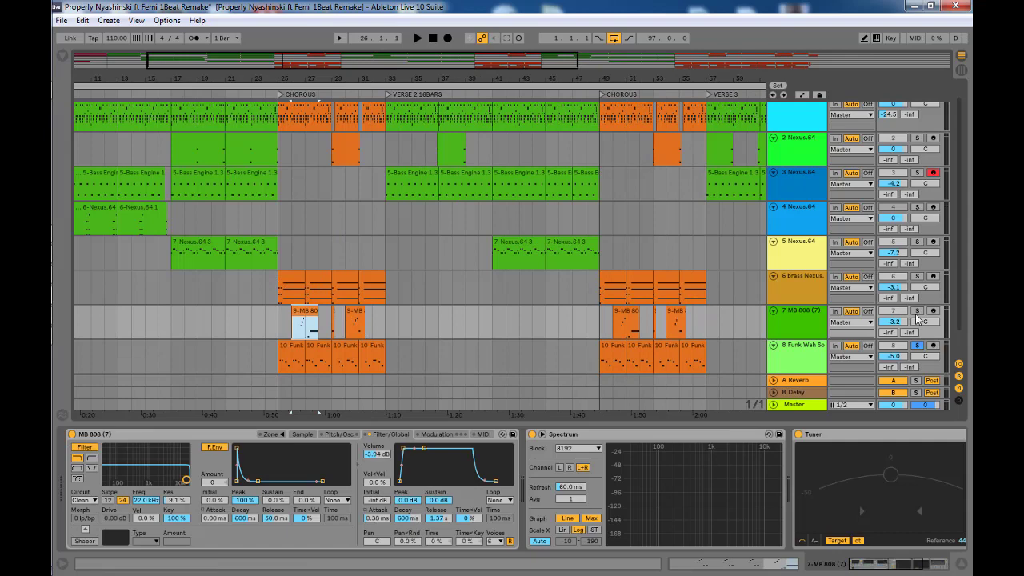
double_click(617, 324)
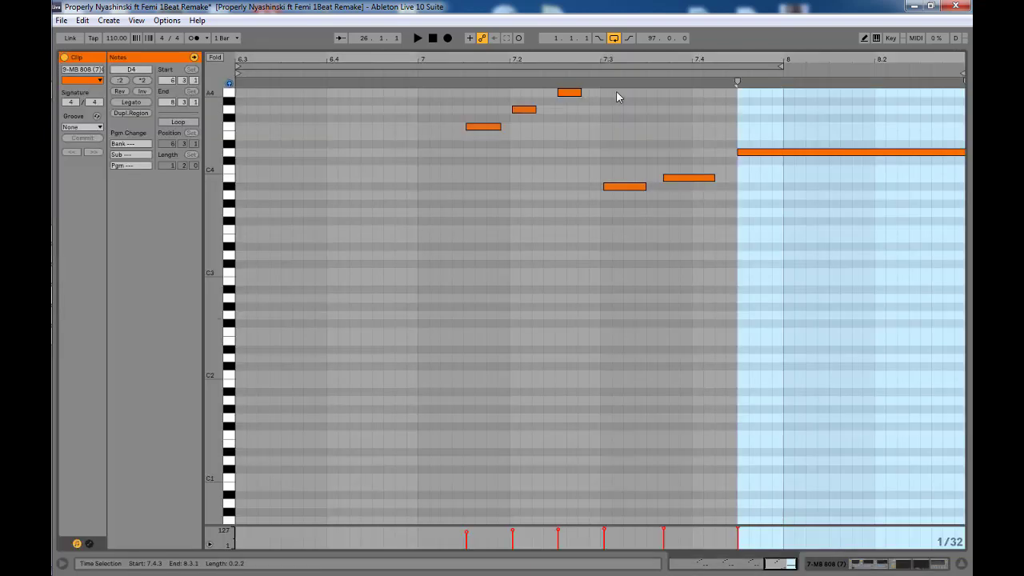
scroll(533, 277, "up", 3)
left_click(404, 267)
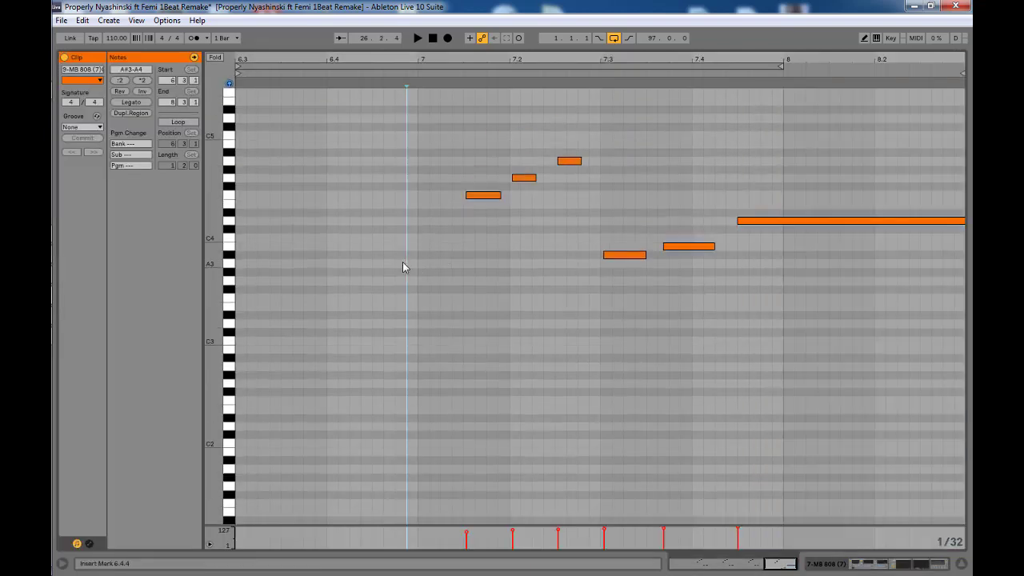
left_click(414, 74)
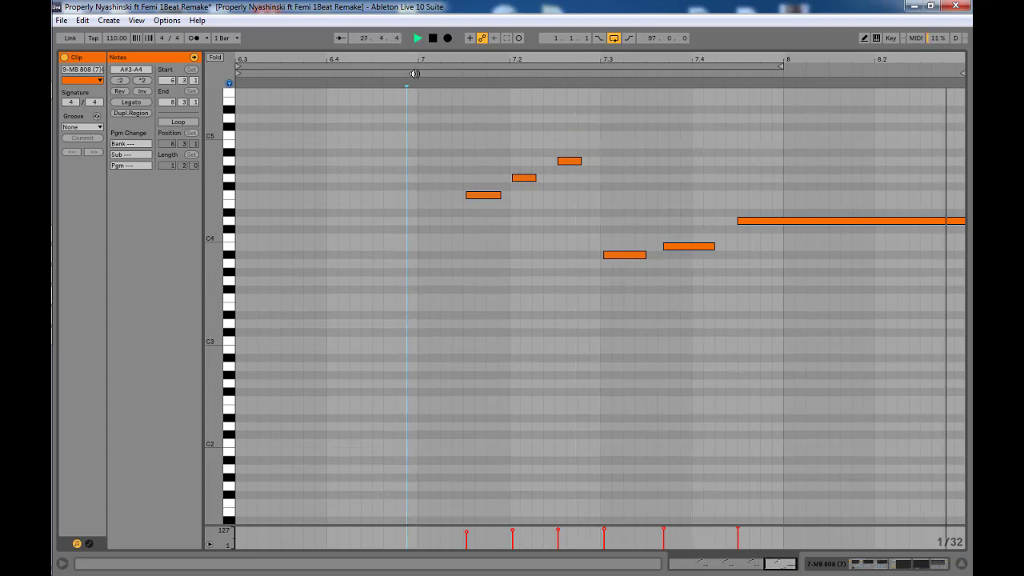
Step: Stop playback and show track 7's MB 808 (7) device chain, from the sampler's Sample page through to the Amp
key("space")
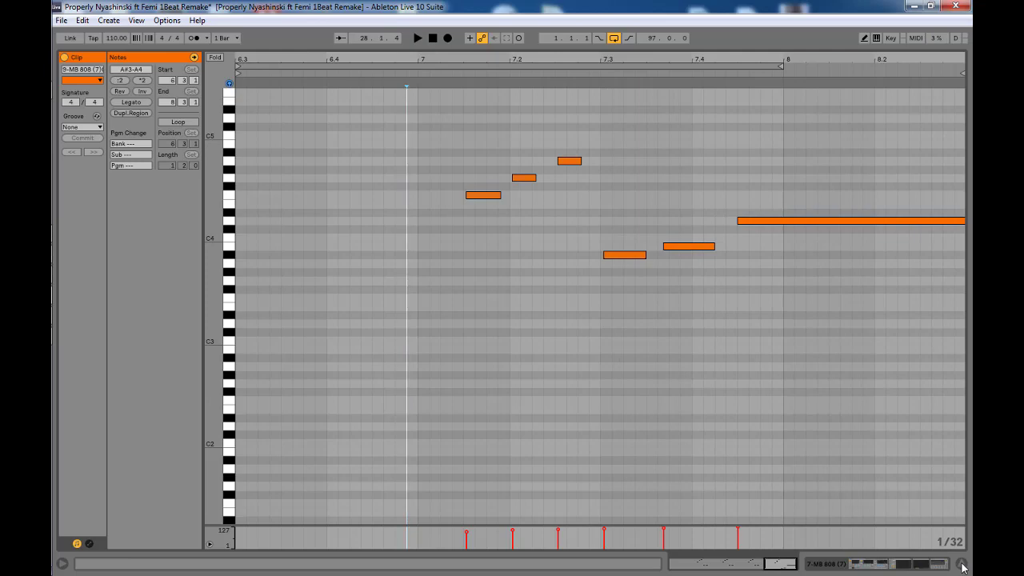
left_click(962, 561)
double_click(802, 333)
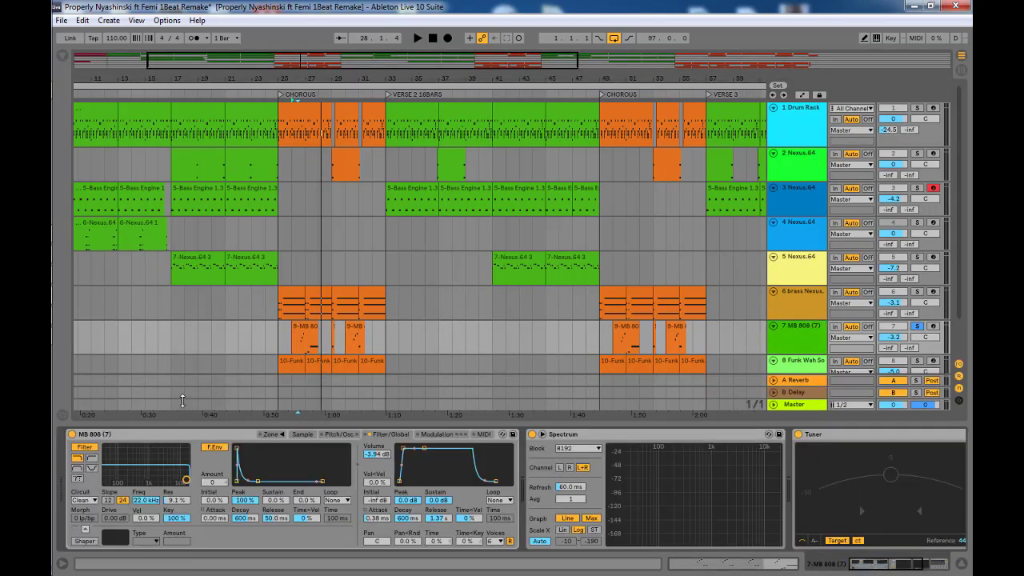
left_click(302, 434)
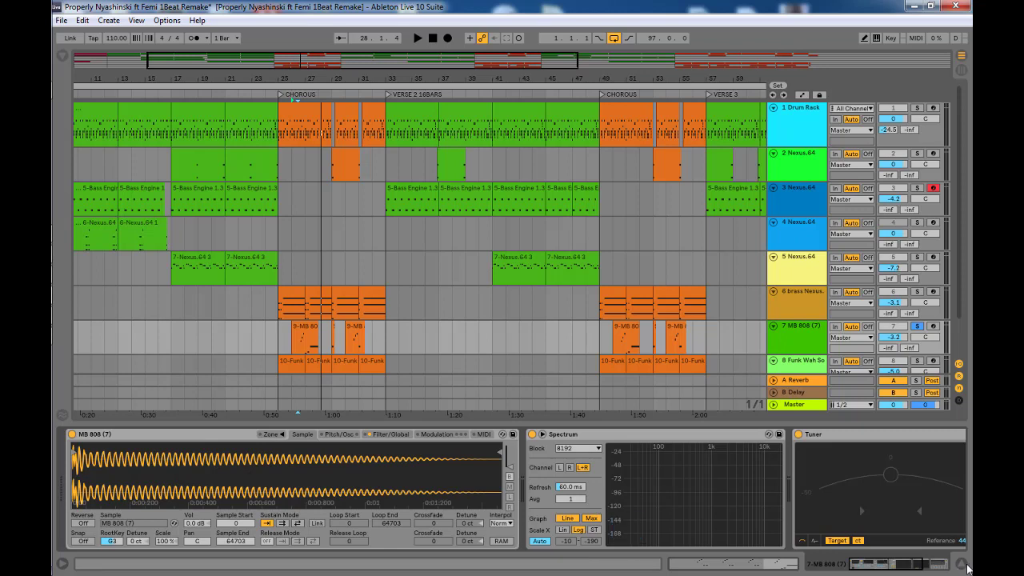
left_click_drag(917, 566, 945, 568)
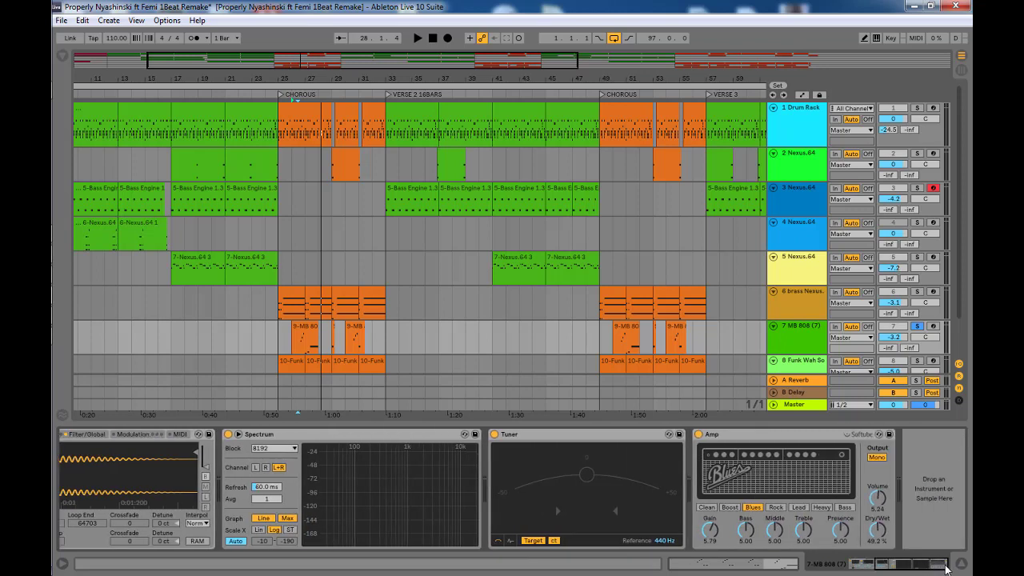
left_click(784, 443)
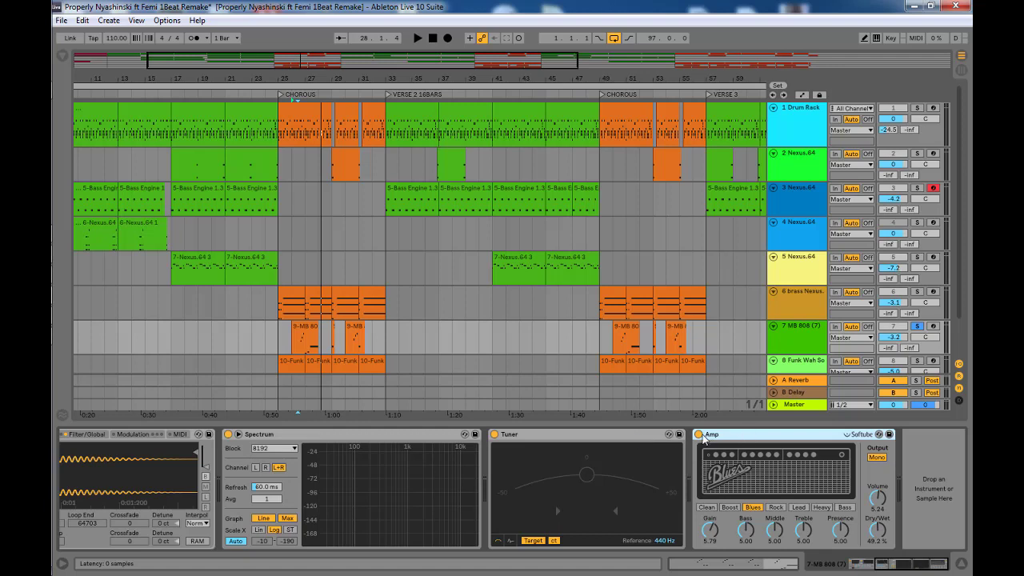
Step: Switch off the Amp on track 7 and play the first 9-MB 808 clip soloed without it, then stop
left_click(699, 434)
left_click(804, 340)
key("space")
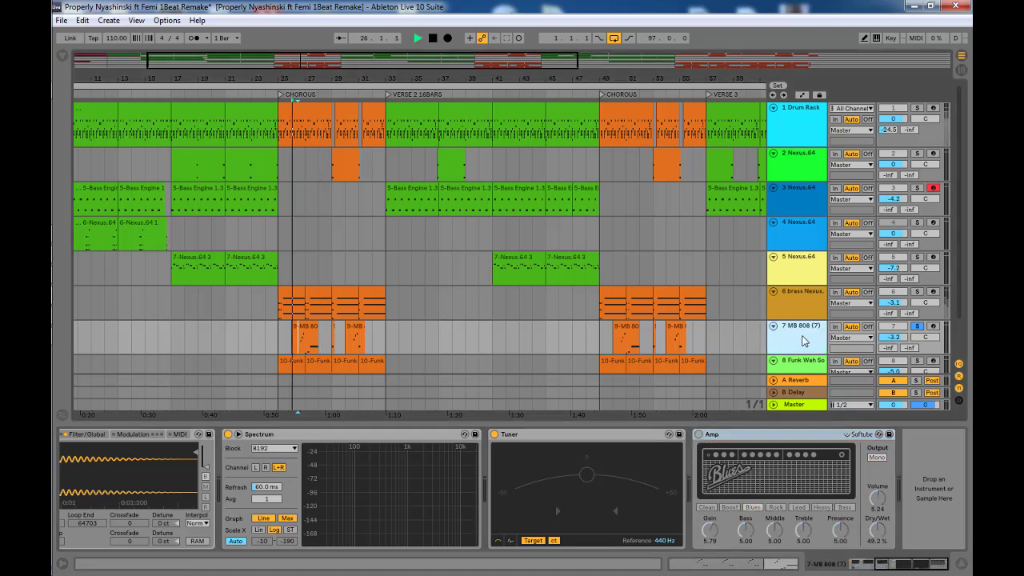
key("space")
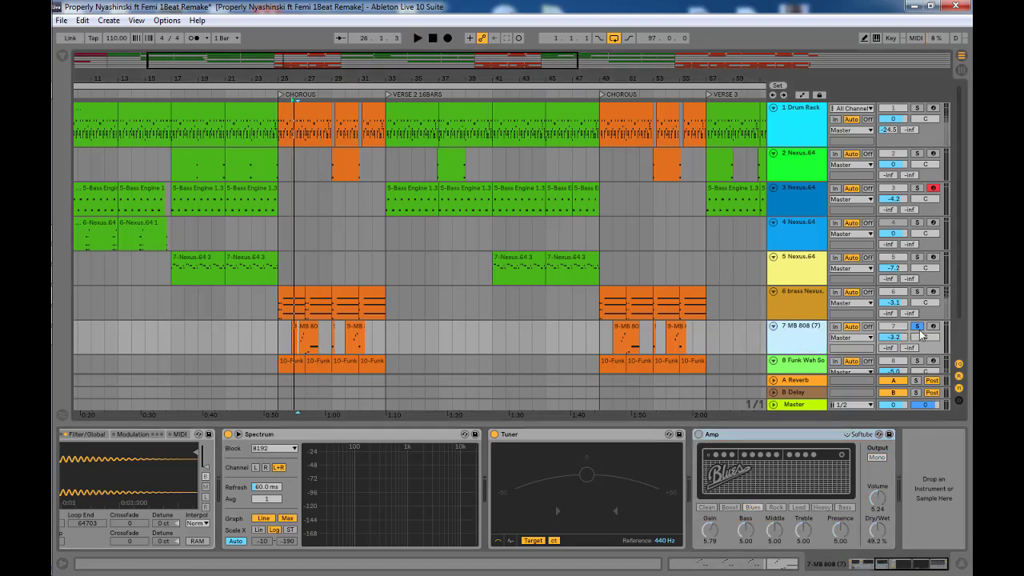
key("space")
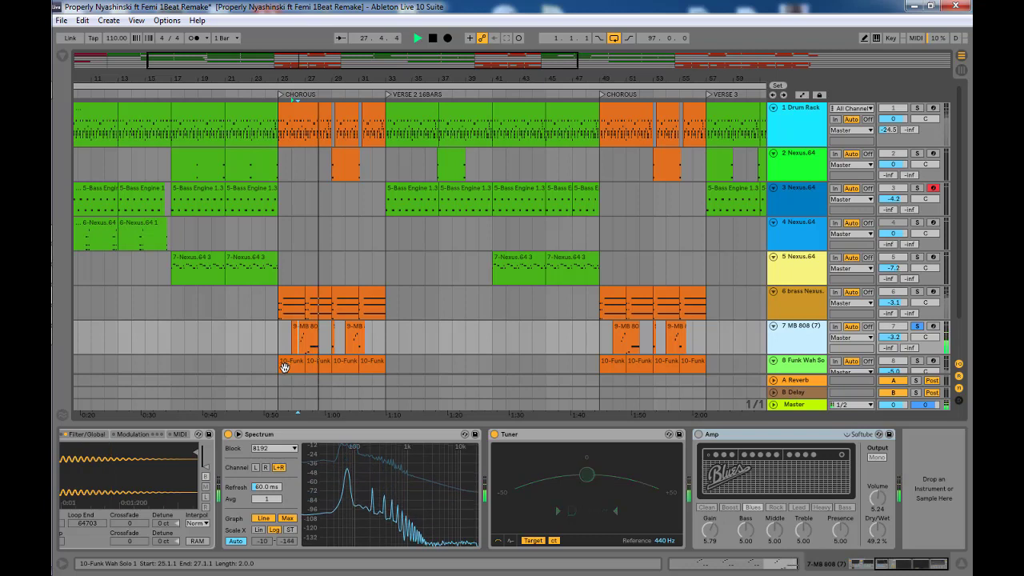
key("space")
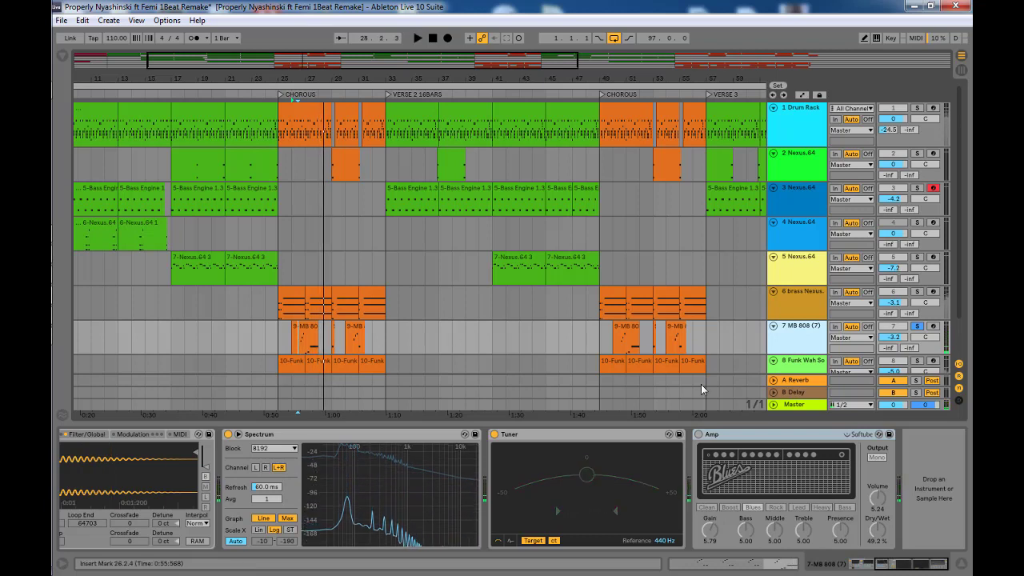
Step: Switch track 7's Amp back on and play the first 9-MB 808 clip from bar 26 for comparison, then stop
left_click(701, 437)
left_click(297, 336)
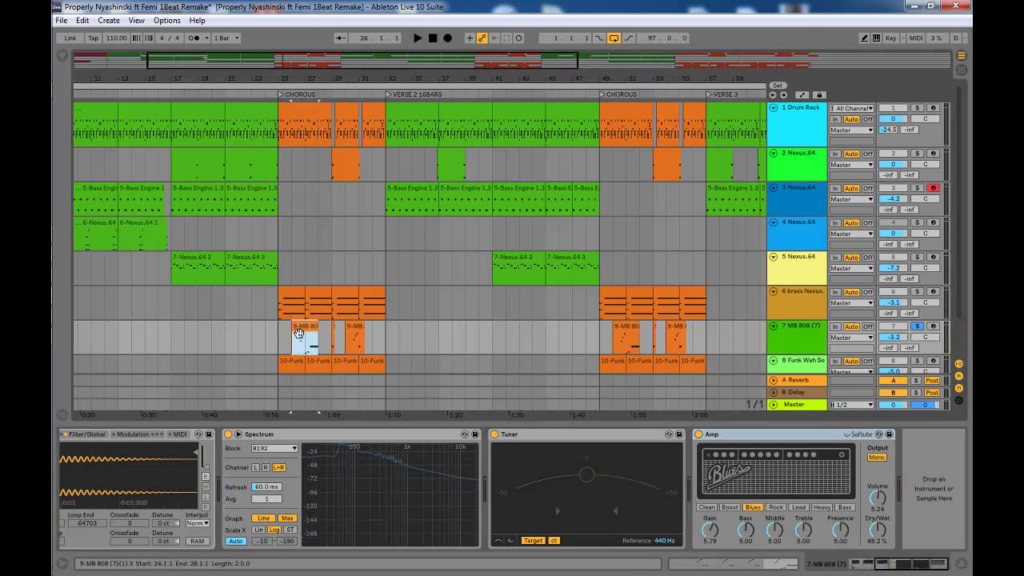
key("space")
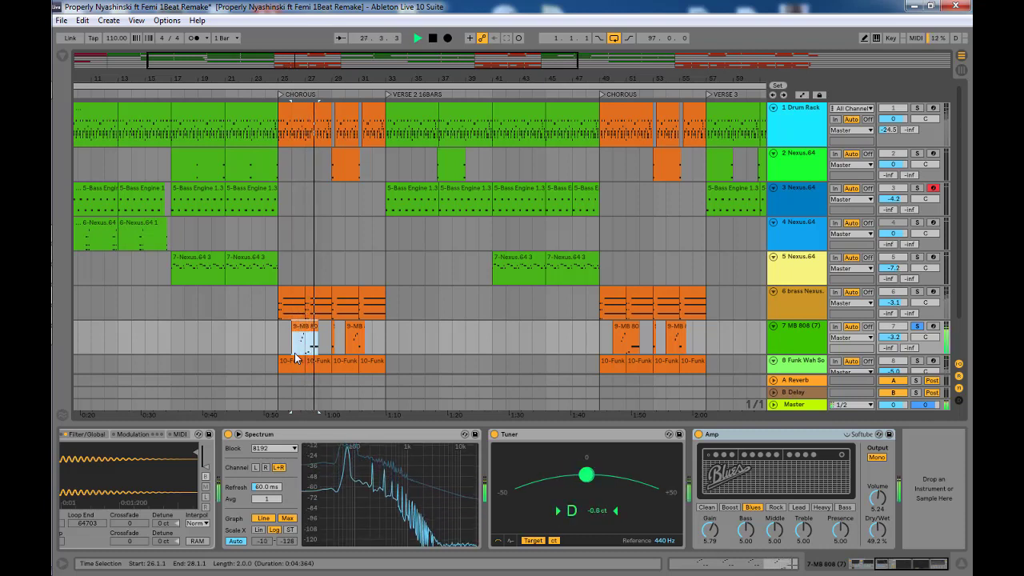
key("space")
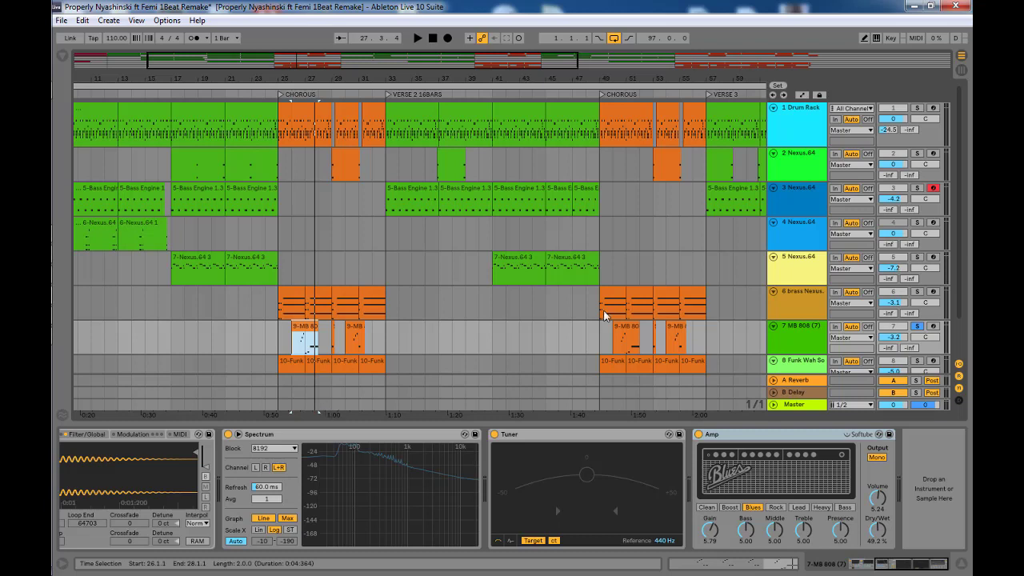
Step: Unsolo track 7 and play the first chorus from bar 25 with all tracks and the device chain hidden, then stop
scroll(318, 344, "down", 1)
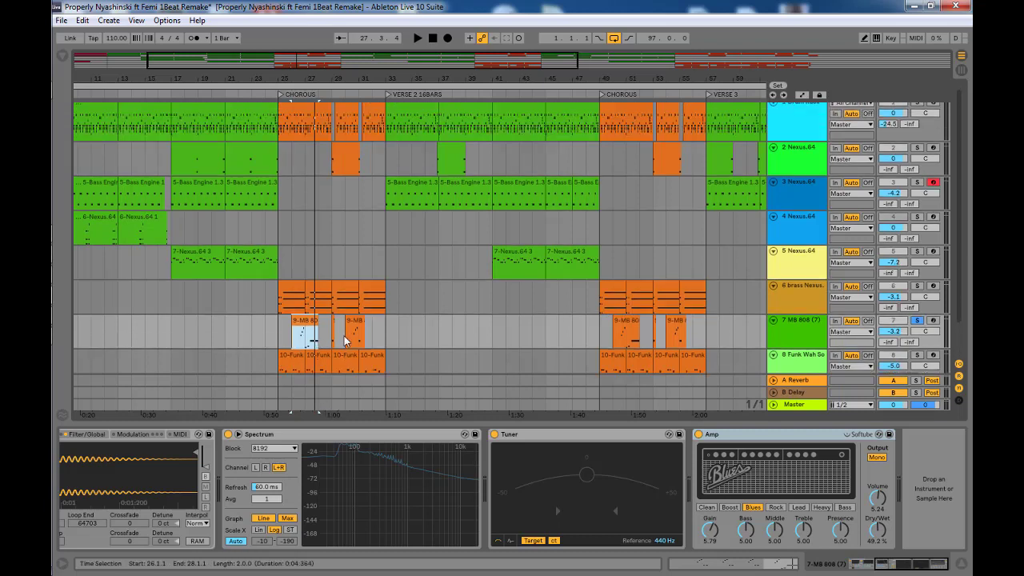
scroll(345, 341, "up", 1)
left_click(279, 347)
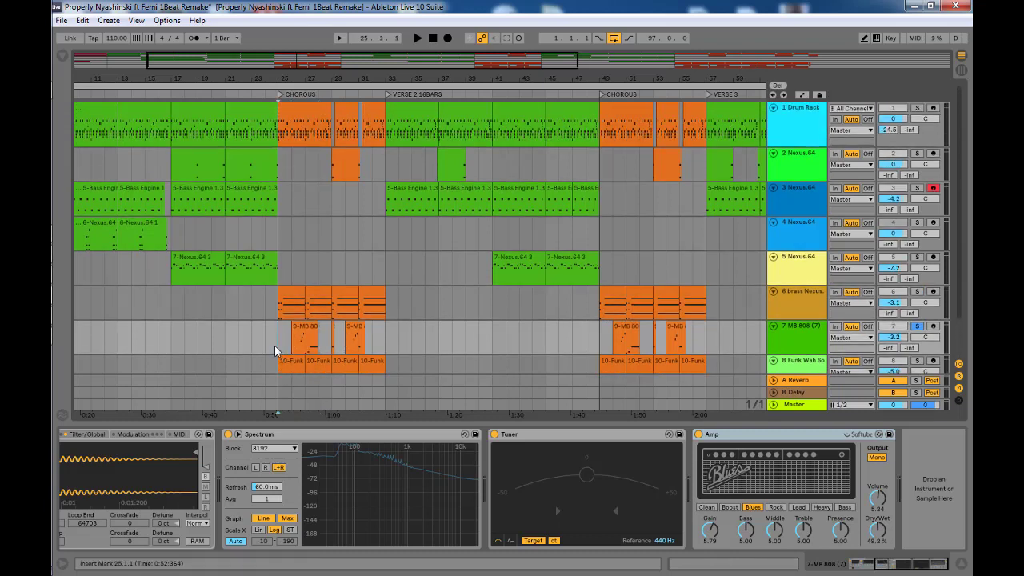
left_click(920, 328)
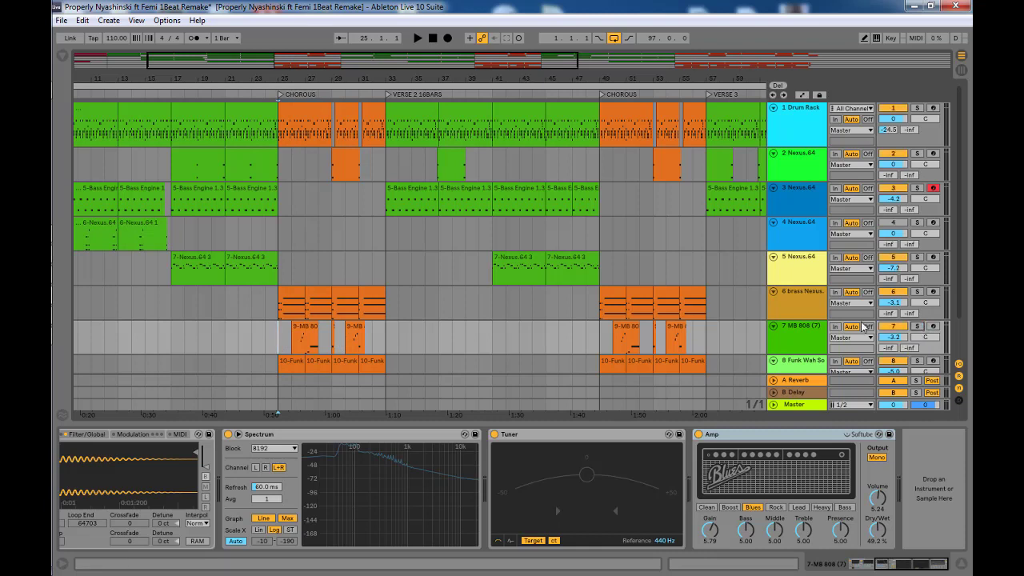
key("space")
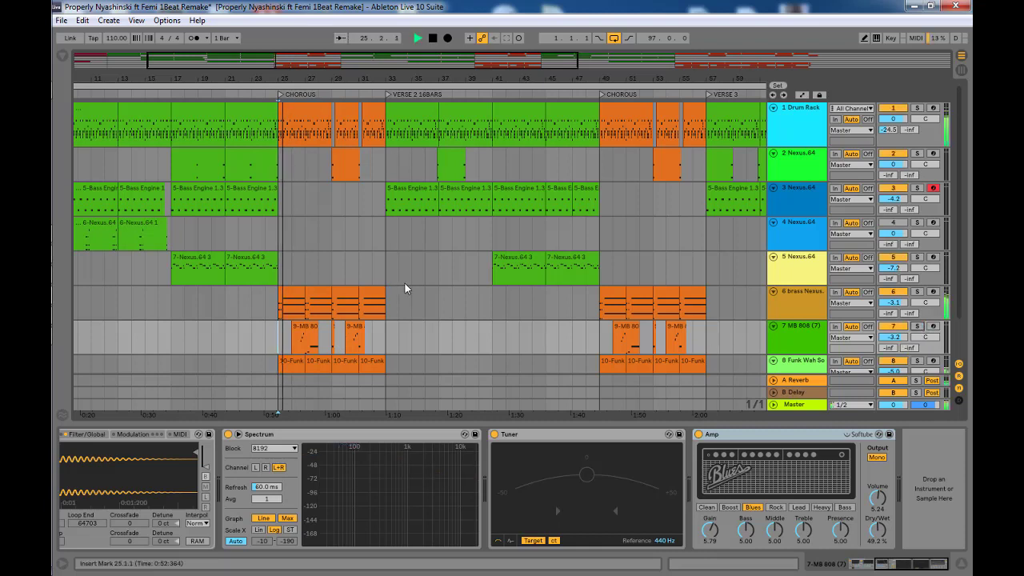
scroll(490, 368, "down", 2)
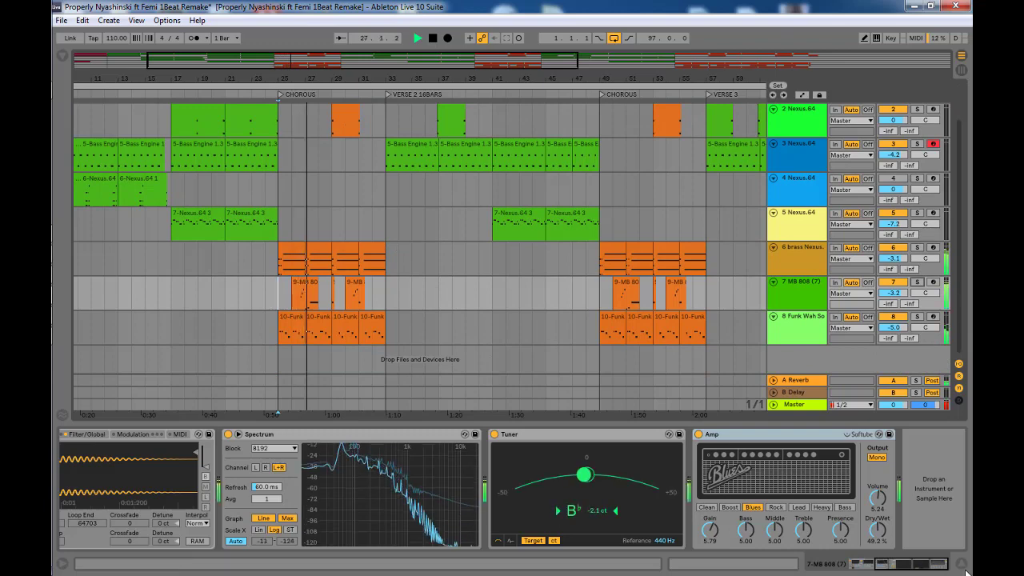
key("ctrl+alt+l")
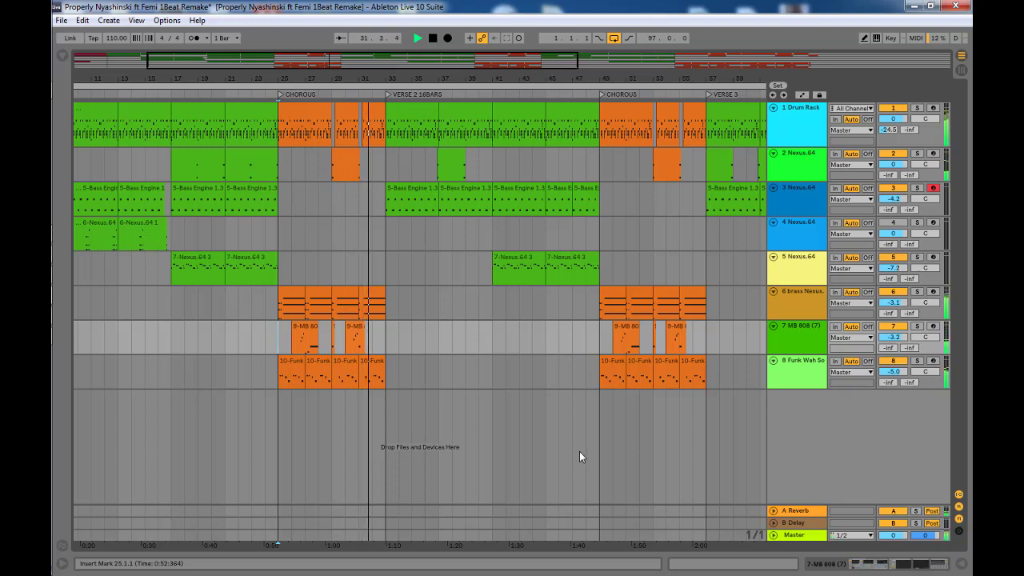
key("space")
Step: Show the whole arrangement from the intro to the last chorus and start playing the full beat from bar 1
left_click_drag(355, 54, 410, 146)
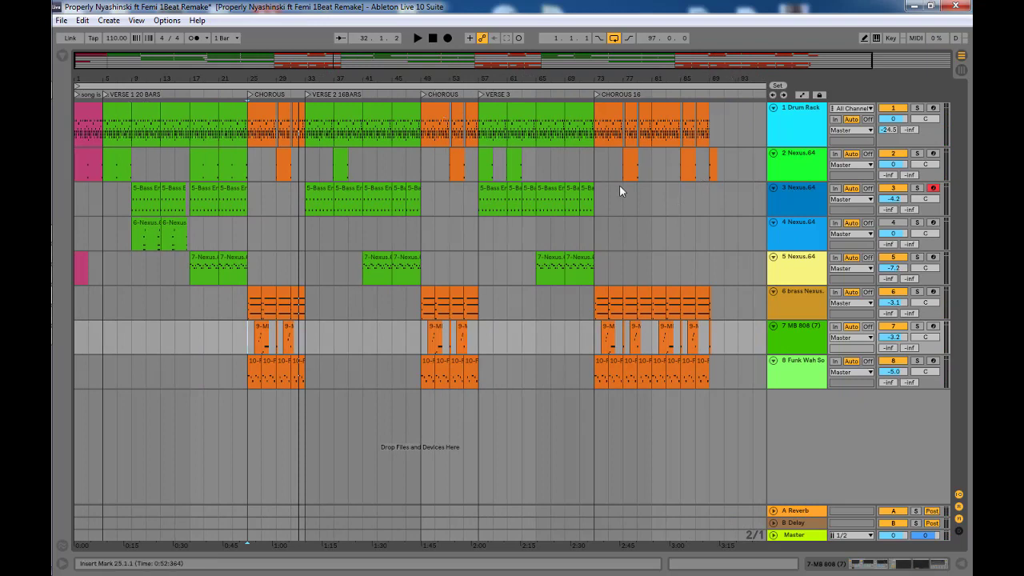
left_click(348, 86)
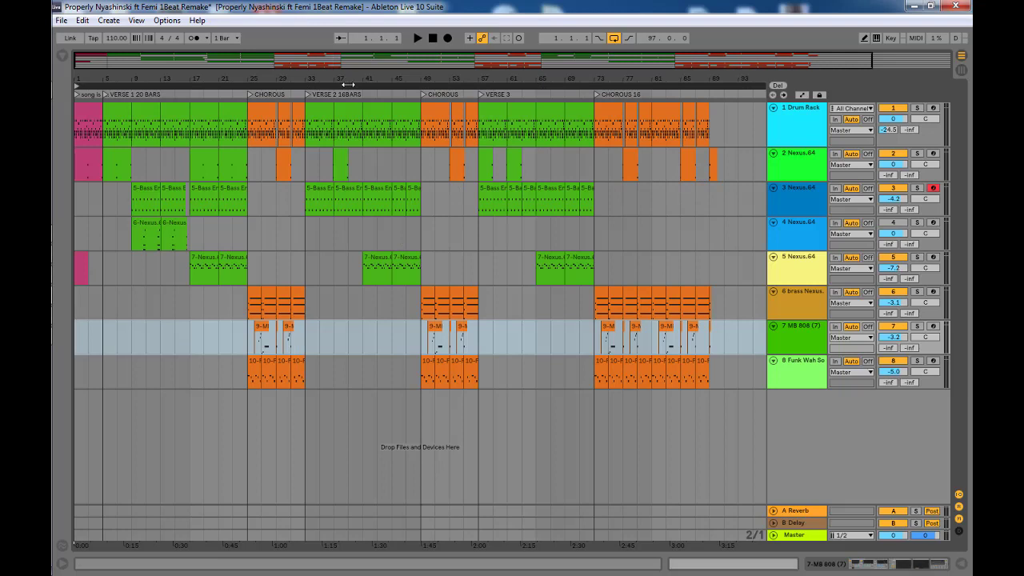
left_click(76, 343)
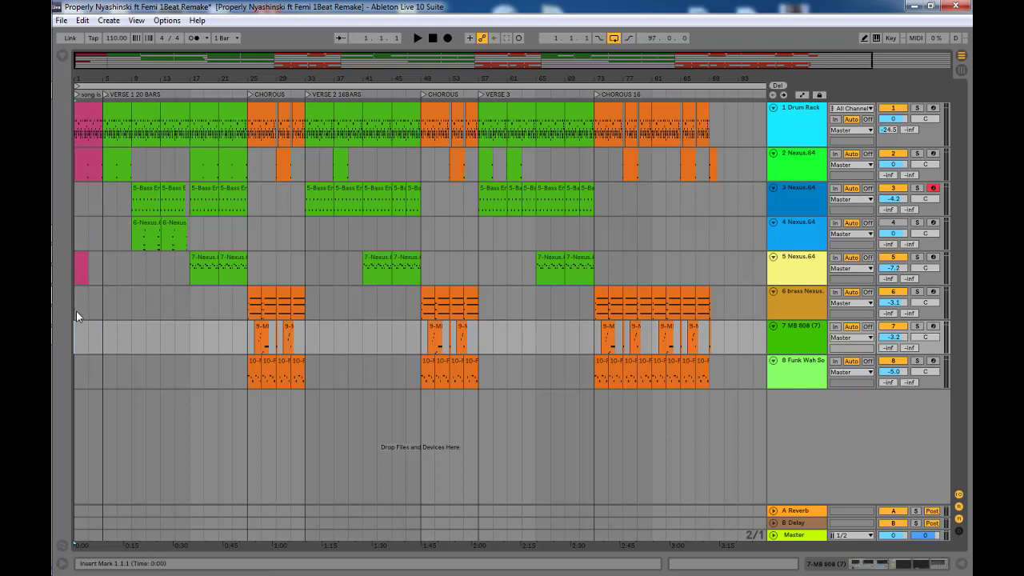
key("space")
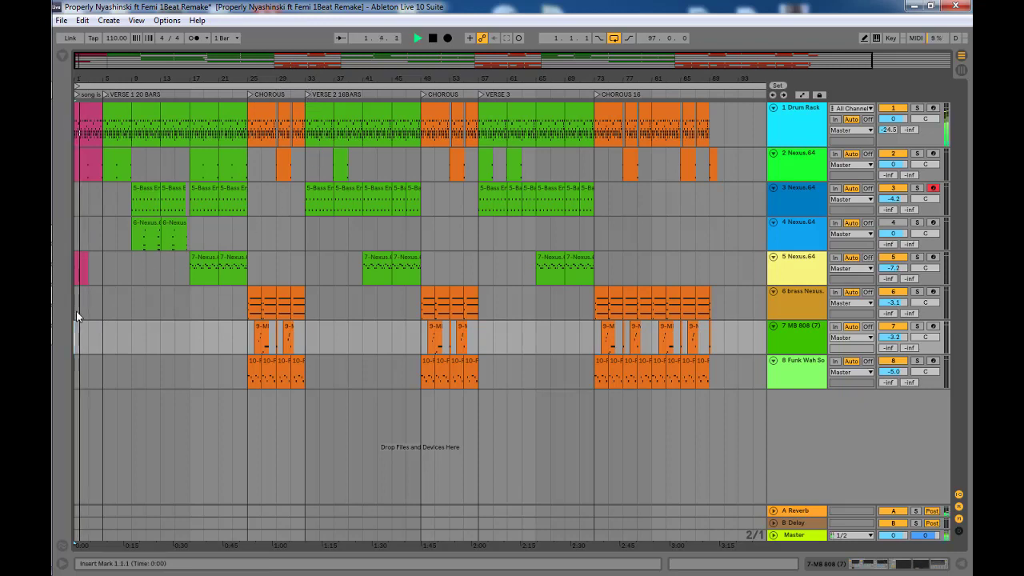